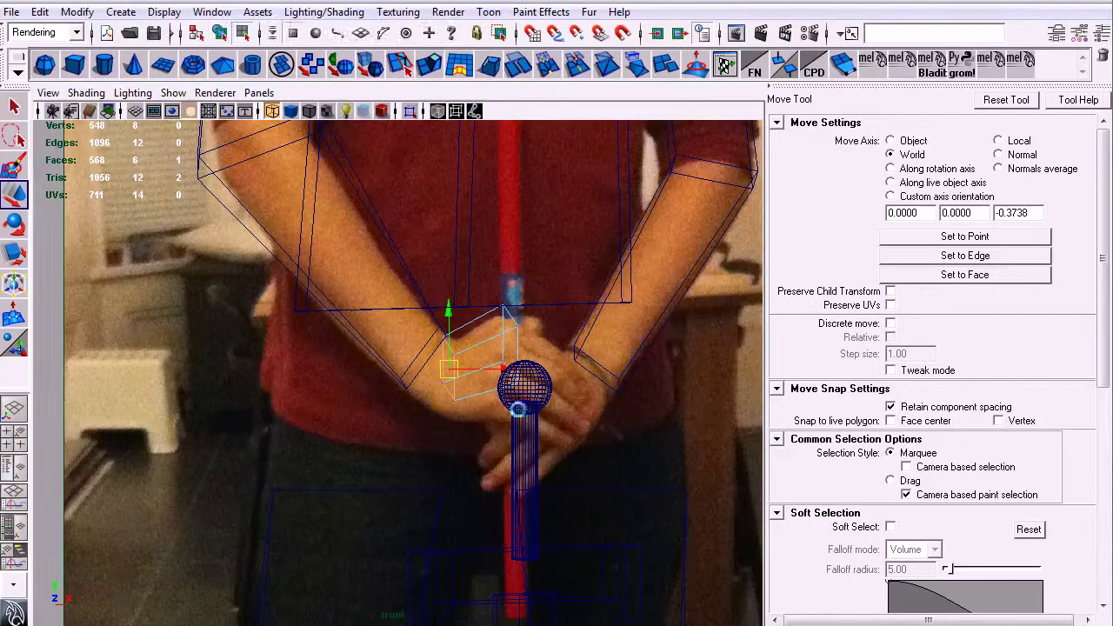
Return to object mode and move the hand block over the photographed hand in the front and side reference views
{"action": "key", "text": "F8"}
{"action": "left_click_drag", "start_coordinate": [477, 356], "coordinate": [479, 369]}
{"action": "key", "text": "space"}
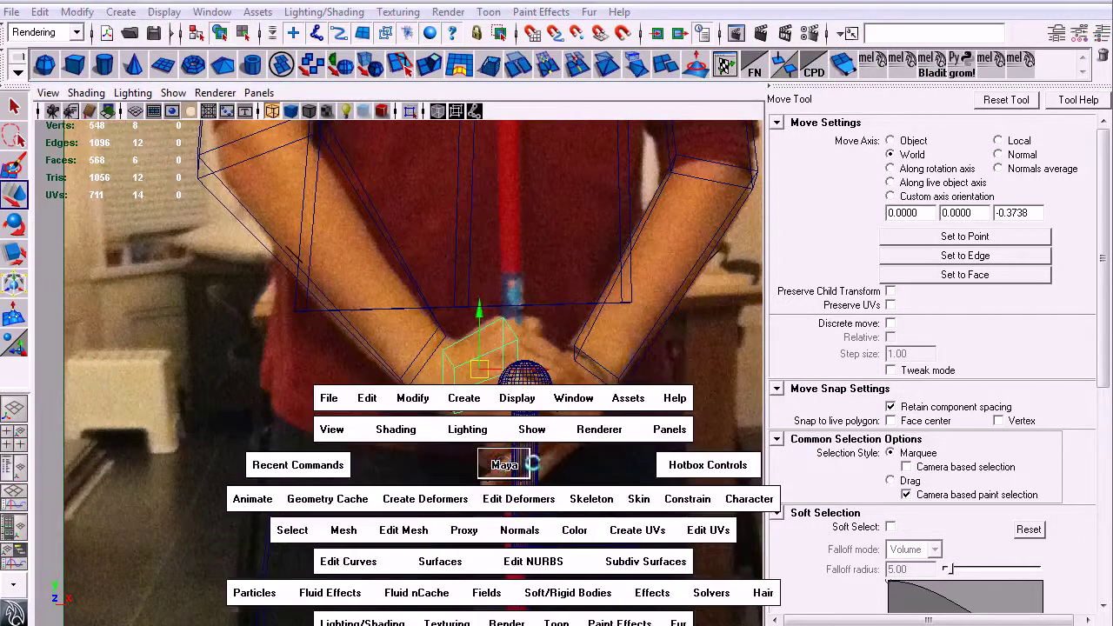
{"action": "left_click_drag", "start_coordinate": [505, 464], "coordinate": [537, 382]}
{"action": "right_click_drag", "start_coordinate": [581, 402], "coordinate": [670, 391], "text": "alt"}
{"action": "middle_click_drag", "start_coordinate": [491, 270], "coordinate": [496, 494], "text": "alt"}
{"action": "left_click_drag", "start_coordinate": [363, 352], "coordinate": [446, 355]}
Rotate the hand block in the side view to match the hand's tilt and check it shaded in perspective
{"action": "key", "text": "e"}
{"action": "left_click_drag", "start_coordinate": [421, 283], "coordinate": [429, 350]}
{"action": "key", "text": "w"}
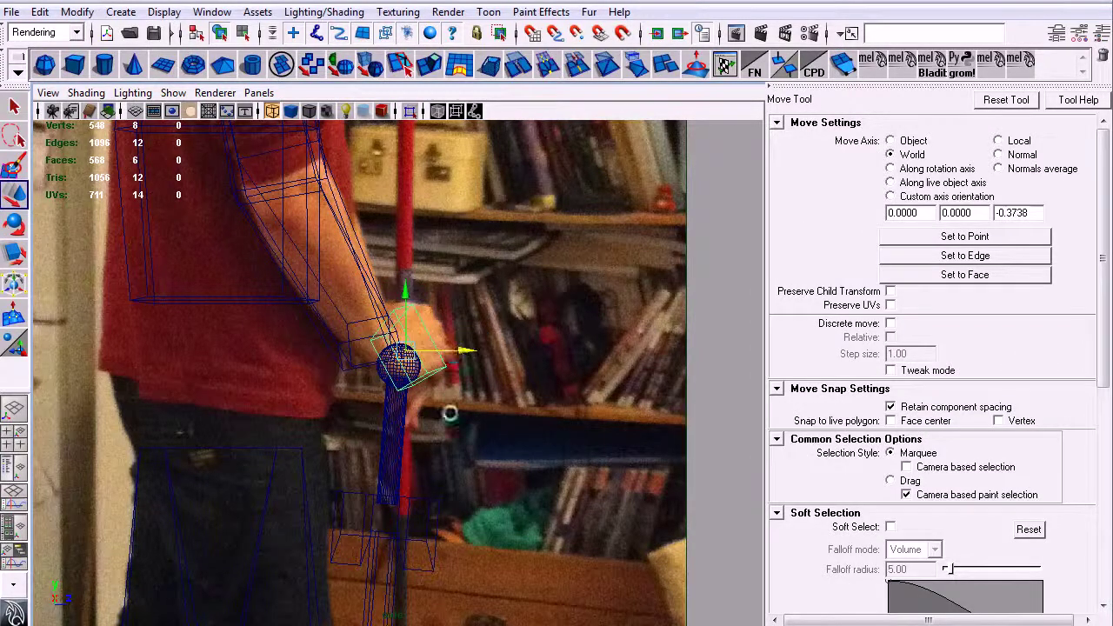
{"action": "key", "text": "space"}
{"action": "left_click_drag", "start_coordinate": [465, 474], "coordinate": [460, 391]}
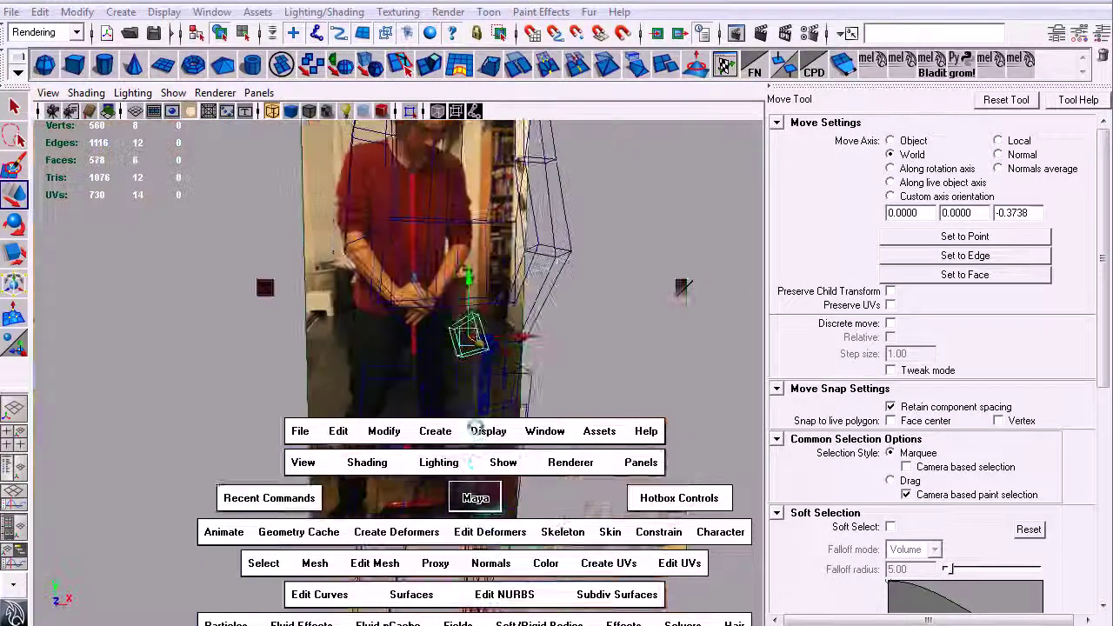
{"action": "left_click_drag", "start_coordinate": [545, 356], "coordinate": [533, 403], "text": "alt"}
{"action": "key", "text": "5"}
{"action": "mouse_move", "coordinate": [556, 361]}
{"action": "left_mouse_down", "text": "alt"}
{"action": "mouse_move", "coordinate": [598, 304]}
{"action": "mouse_move", "coordinate": [596, 269]}
{"action": "mouse_move", "coordinate": [595, 339]}
{"action": "mouse_move", "coordinate": [557, 408]}
{"action": "left_mouse_up", "text": "alt"}
Rotate the hand block slightly in the wireframe front view to follow the angle of the photographed hand
{"action": "key", "text": "space"}
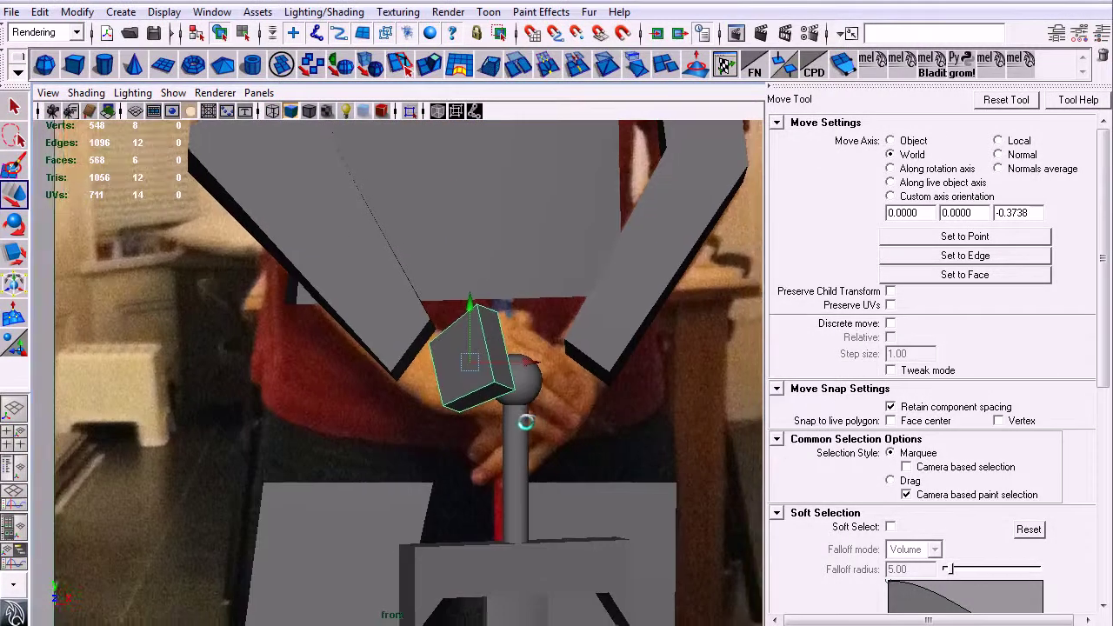
{"action": "key", "text": "4"}
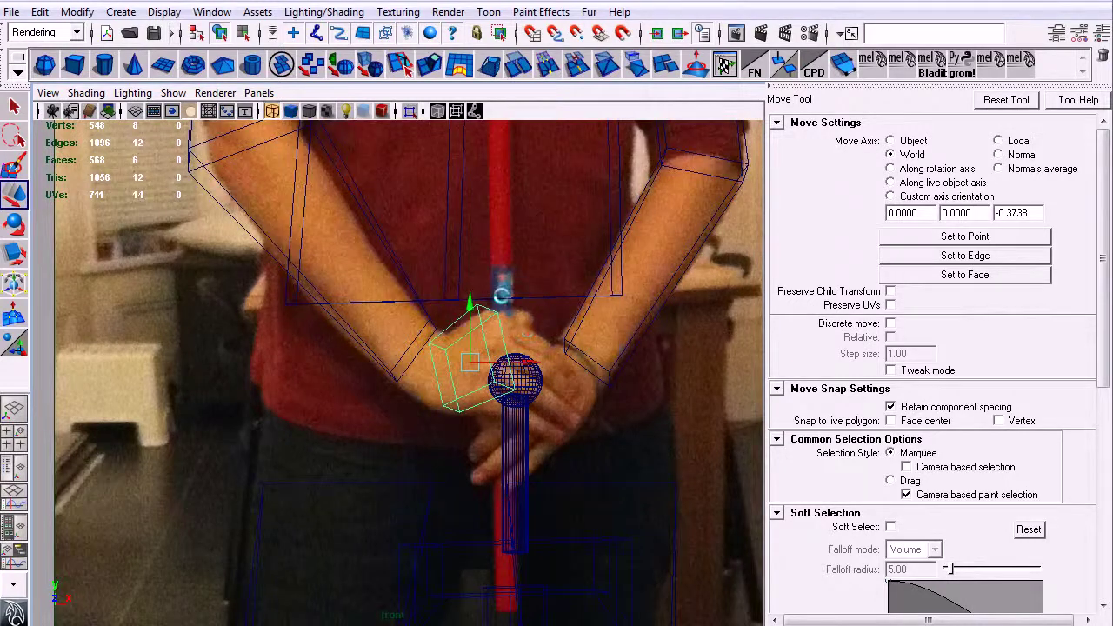
{"action": "key", "text": "e"}
{"action": "left_click_drag", "start_coordinate": [497, 316], "coordinate": [504, 325]}
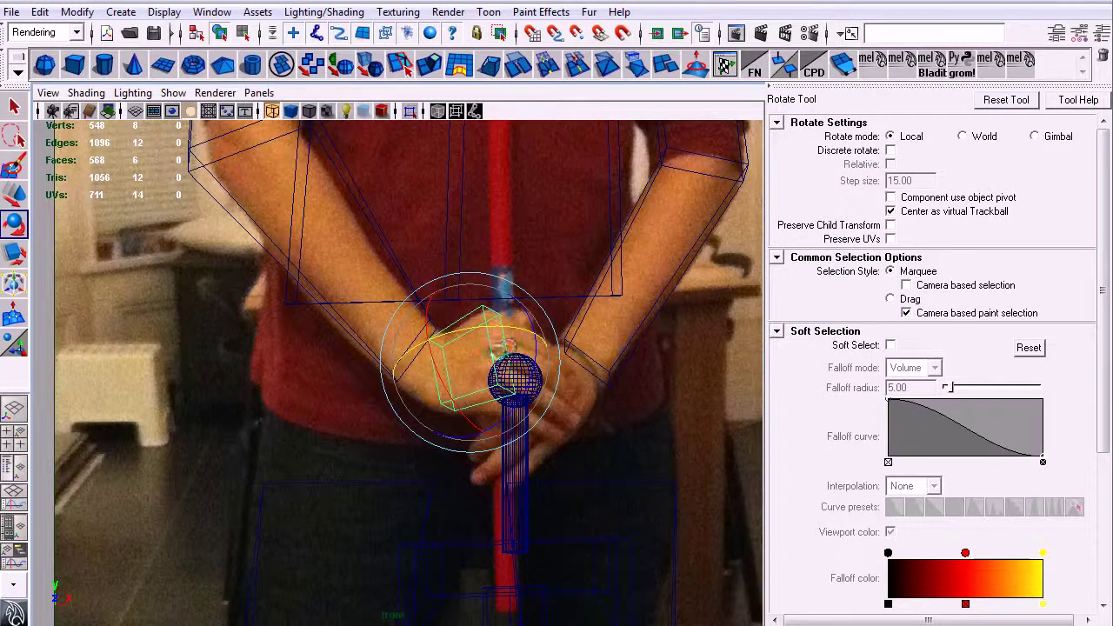
{"action": "key", "text": "q"}
{"action": "middle_click_drag", "start_coordinate": [552, 415], "coordinate": [556, 369], "text": "alt"}
{"action": "right_click_drag", "start_coordinate": [504, 384], "coordinate": [546, 393], "text": "alt"}
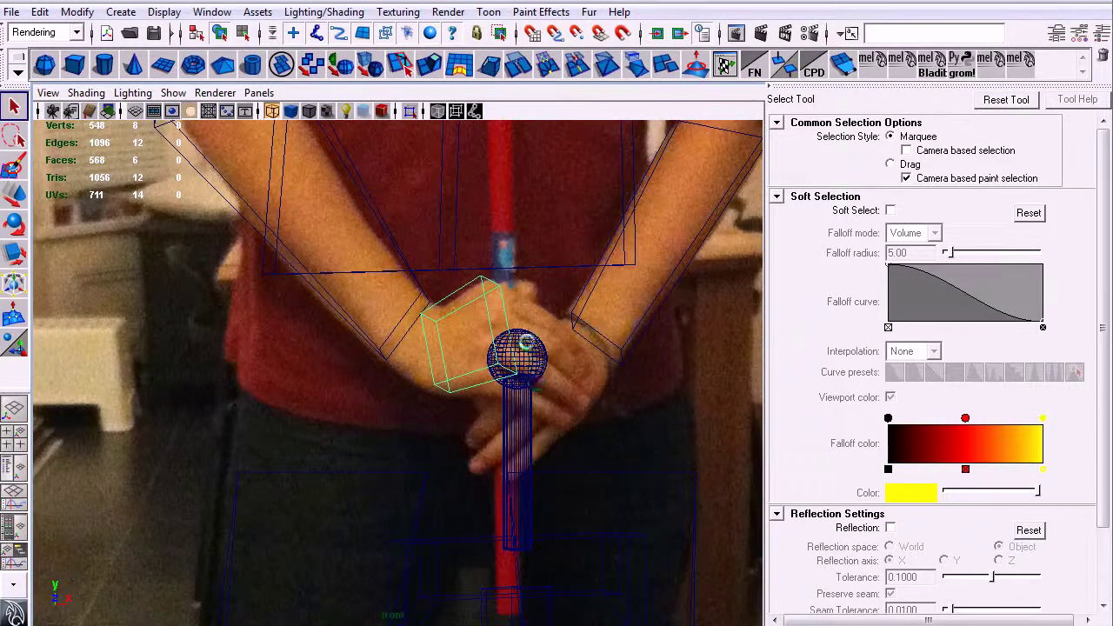
{"action": "middle_click_drag", "start_coordinate": [521, 285], "coordinate": [511, 301], "text": "alt"}
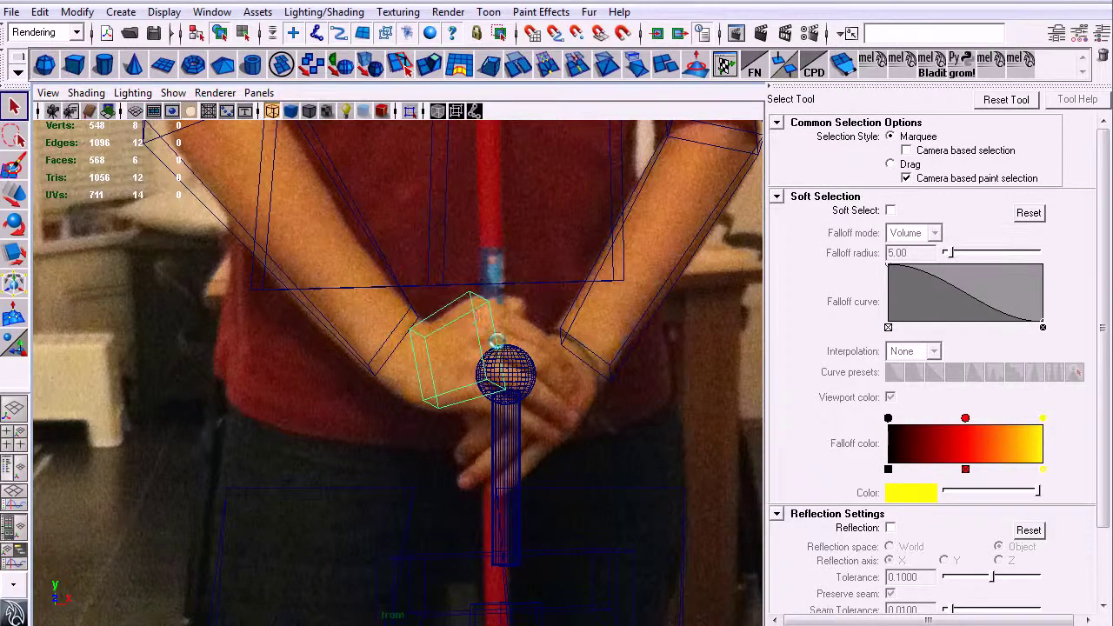
Duplicate the hand block, scale the copy down to a thin finger block, and rotate it slightly
{"action": "key", "text": "r"}
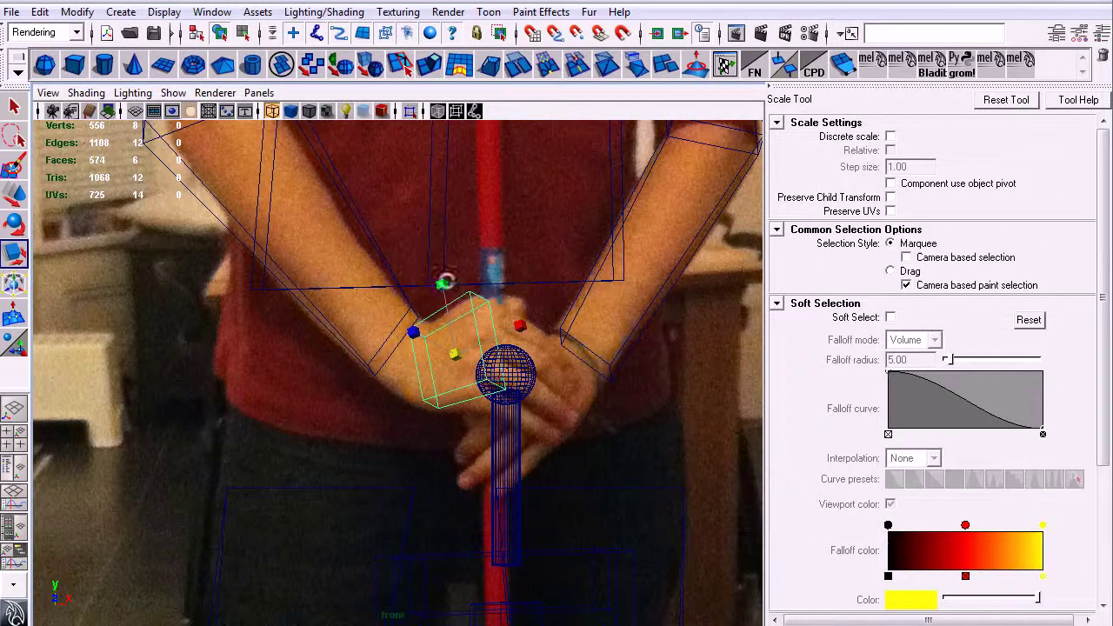
{"action": "left_click_drag", "start_coordinate": [444, 283], "coordinate": [457, 335]}
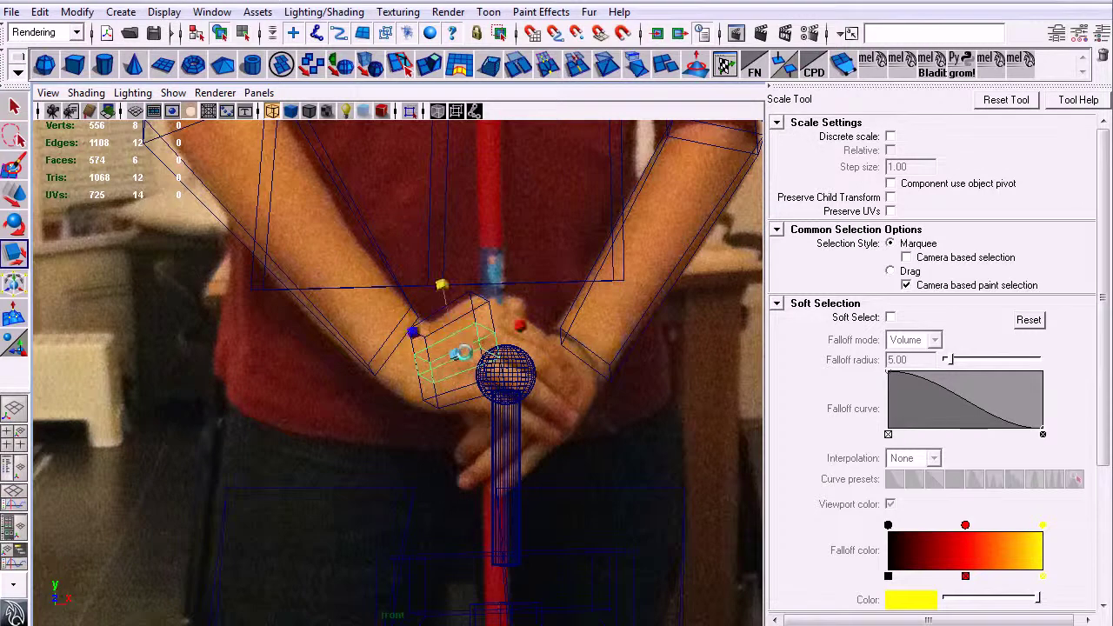
{"action": "key", "text": "q"}
{"action": "key", "text": "r"}
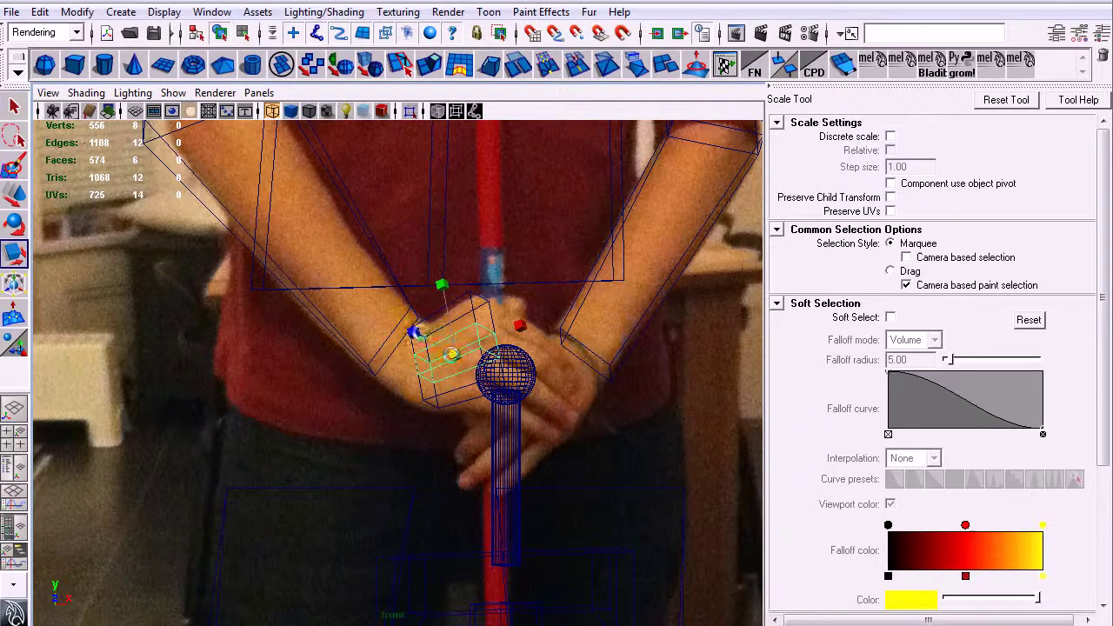
{"action": "key", "text": "e"}
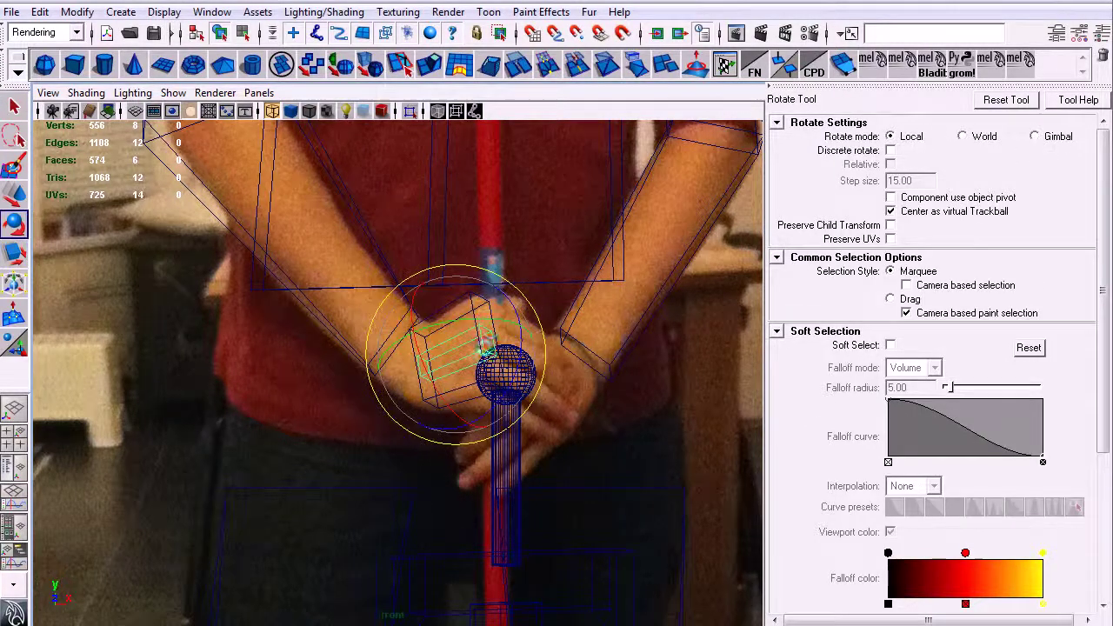
Select four vertices of the finger block, scale them along one axis, and return to object mode
{"action": "key", "text": "q"}
{"action": "right_click_drag", "start_coordinate": [465, 357], "coordinate": [435, 356]}
{"action": "key", "text": "r"}
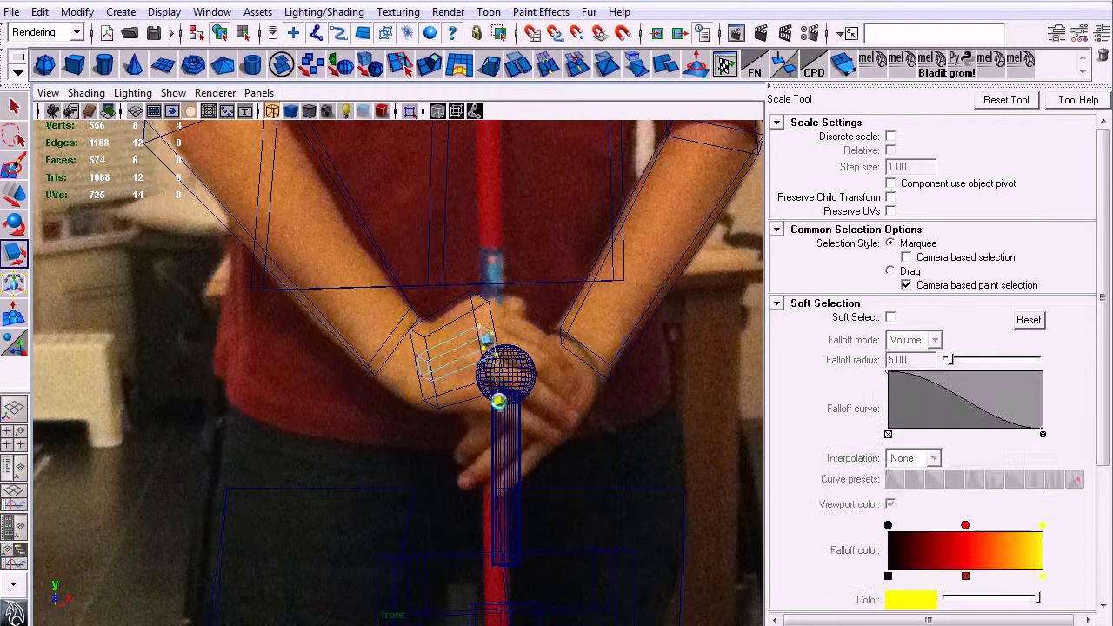
{"action": "left_click", "coordinate": [243, 33]}
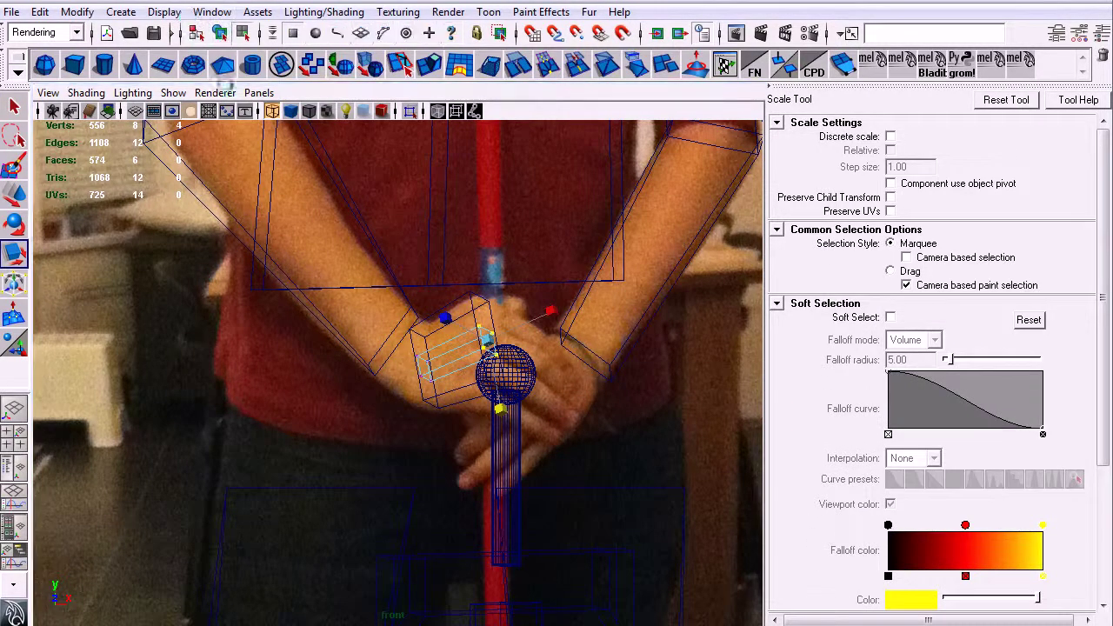
{"action": "left_click", "coordinate": [221, 32]}
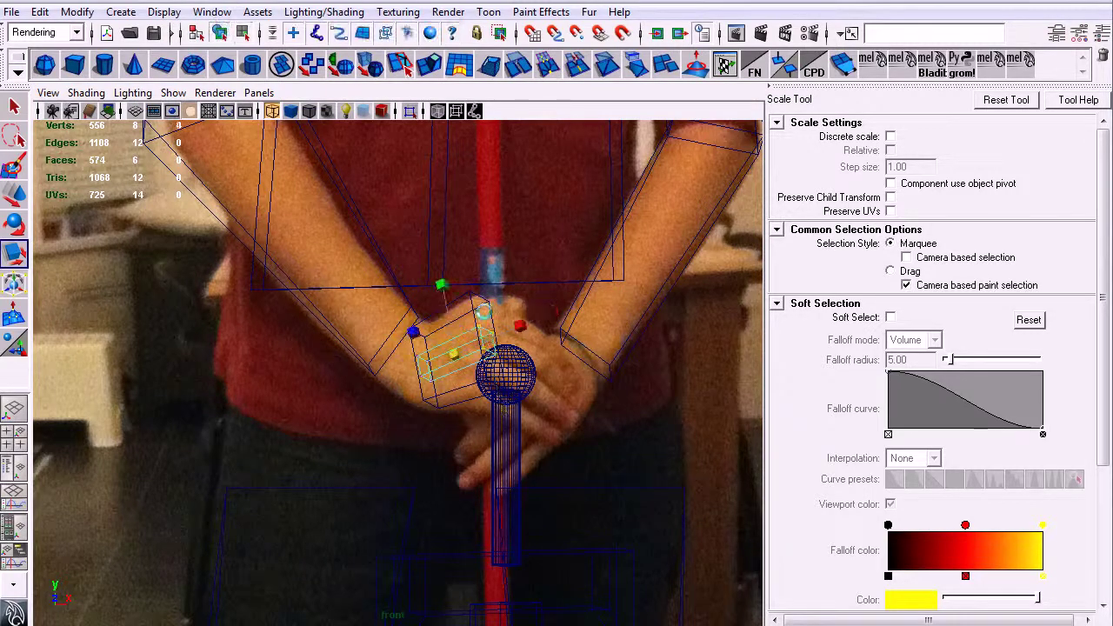
Rotate the finger block and move it to the upper knuckle edge of the hand, checking its placement in perspective
{"action": "key", "text": "e"}
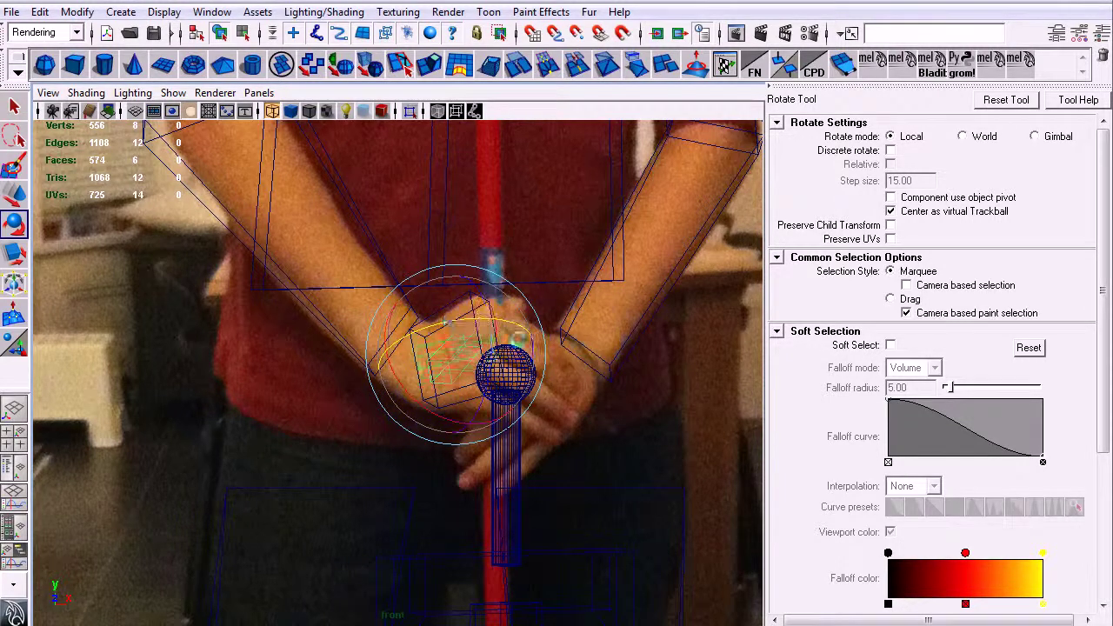
{"action": "key", "text": "w"}
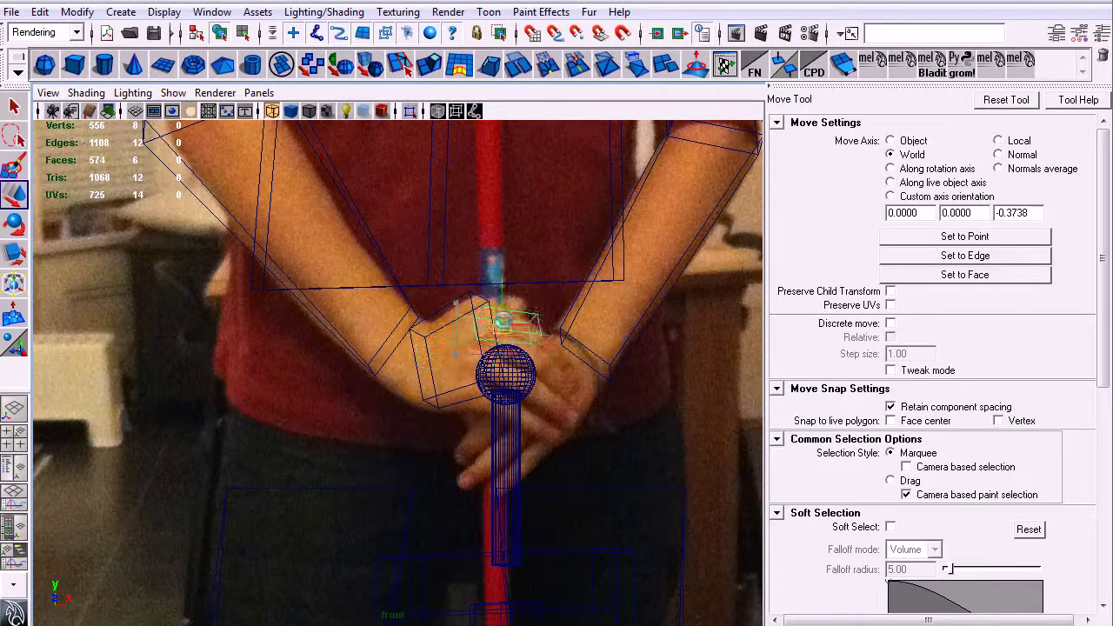
{"action": "key", "text": "e"}
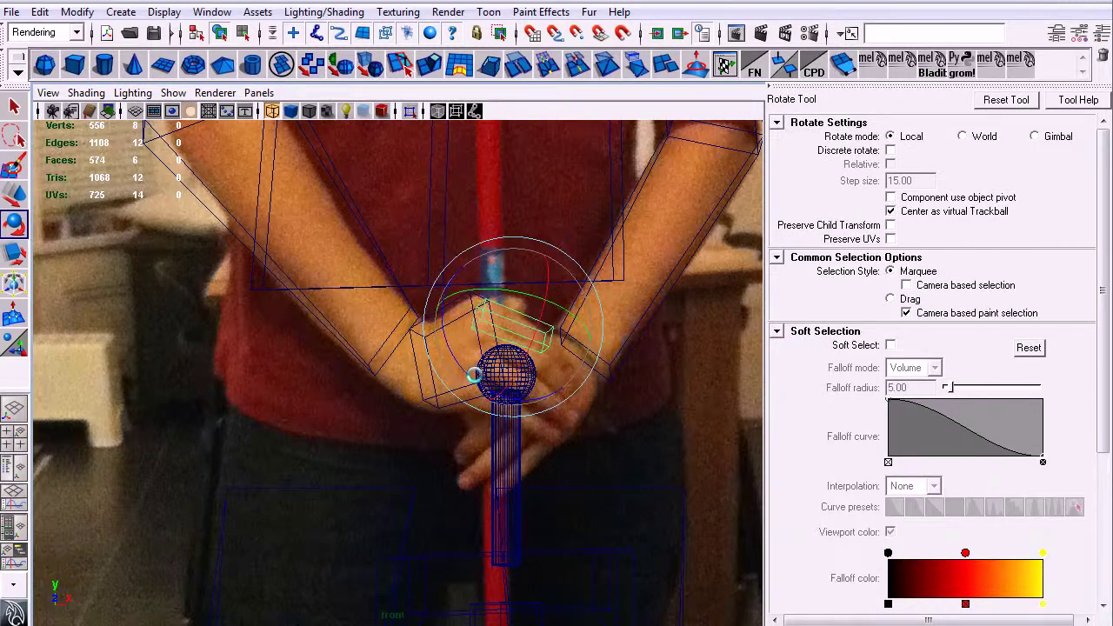
{"action": "key", "text": "w"}
{"action": "key", "text": "space"}
{"action": "left_click_drag", "start_coordinate": [522, 442], "coordinate": [569, 392]}
{"action": "key", "text": "f"}
{"action": "right_click_drag", "start_coordinate": [569, 392], "coordinate": [545, 382], "text": "alt"}
{"action": "key", "text": "5"}
{"action": "mouse_move", "coordinate": [544, 381]}
{"action": "left_mouse_down", "text": "alt"}
{"action": "mouse_move", "coordinate": [540, 348]}
{"action": "mouse_move", "coordinate": [454, 298]}
{"action": "mouse_move", "coordinate": [494, 379]}
{"action": "mouse_move", "coordinate": [438, 279]}
{"action": "mouse_move", "coordinate": [509, 348]}
{"action": "mouse_move", "coordinate": [529, 346]}
{"action": "mouse_move", "coordinate": [486, 331]}
{"action": "mouse_move", "coordinate": [497, 316]}
{"action": "mouse_move", "coordinate": [499, 480]}
{"action": "left_mouse_up", "text": "alt"}
Refine the finger block's rotation and scale in the front view to match the top finger in the photo
{"action": "key", "text": "space"}
{"action": "mouse_move", "coordinate": [565, 344]}
{"action": "right_mouse_down", "text": "alt"}
{"action": "mouse_move", "coordinate": [527, 397]}
{"action": "mouse_move", "coordinate": [710, 464]}
{"action": "mouse_move", "coordinate": [609, 422]}
{"action": "mouse_move", "coordinate": [522, 460]}
{"action": "right_mouse_up", "text": "alt"}
{"action": "key", "text": "4"}
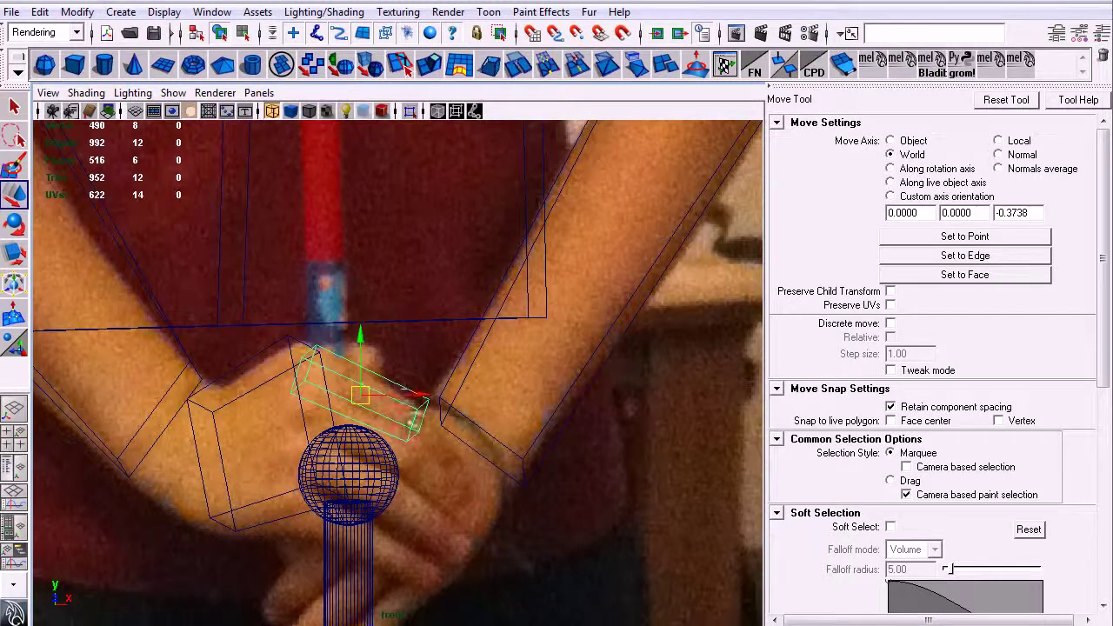
{"action": "key", "text": "e"}
{"action": "left_click_drag", "start_coordinate": [349, 303], "coordinate": [356, 301]}
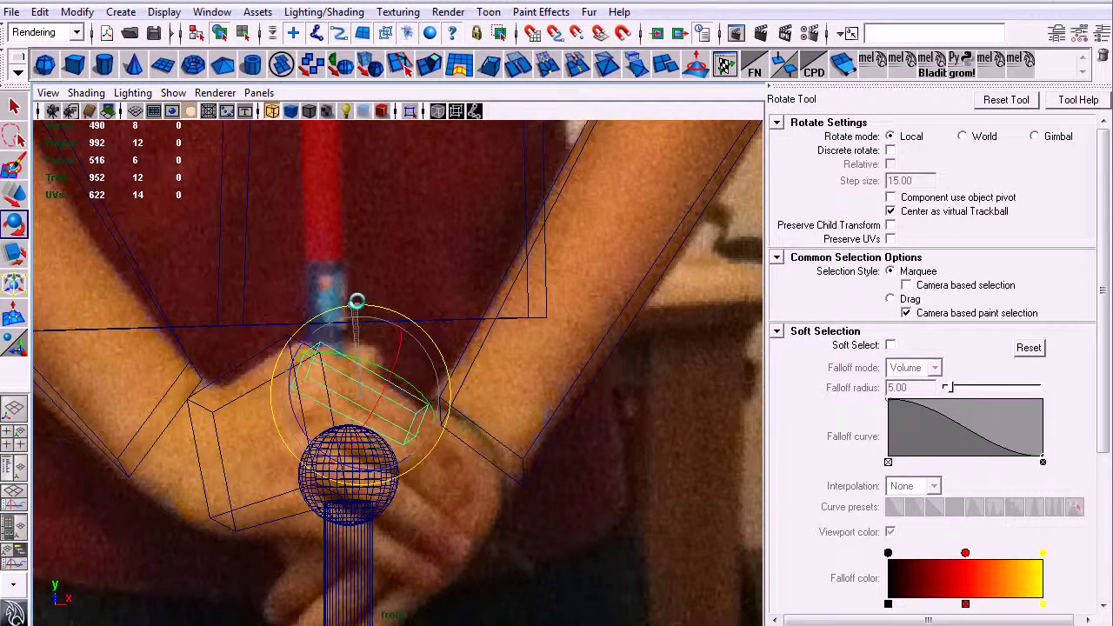
{"action": "key", "text": "q"}
{"action": "key", "text": "r"}
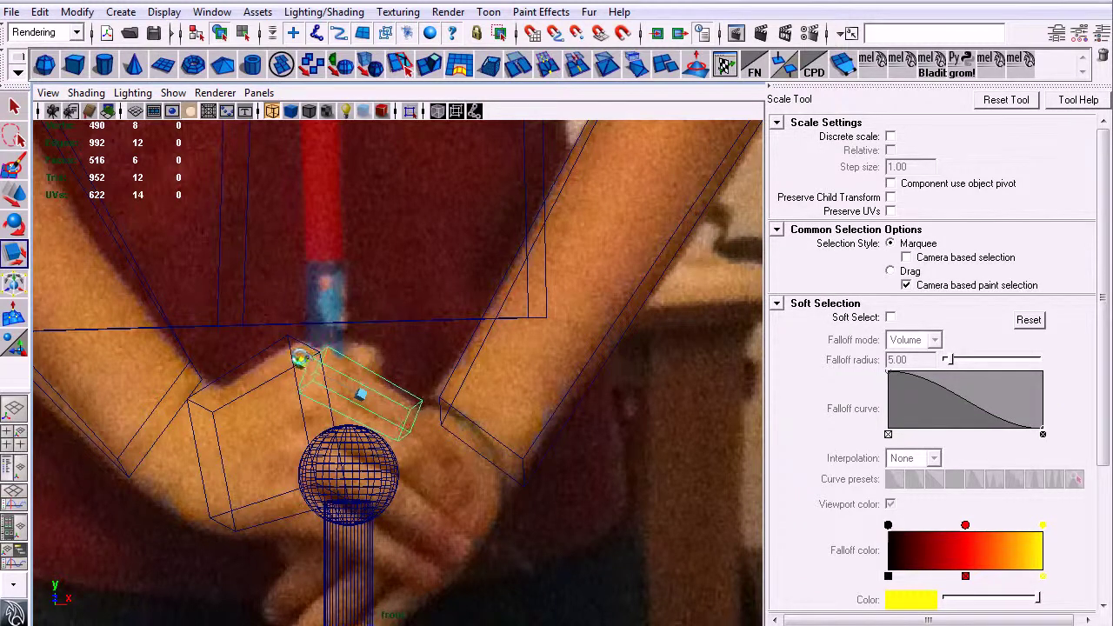
{"action": "key", "text": "q"}
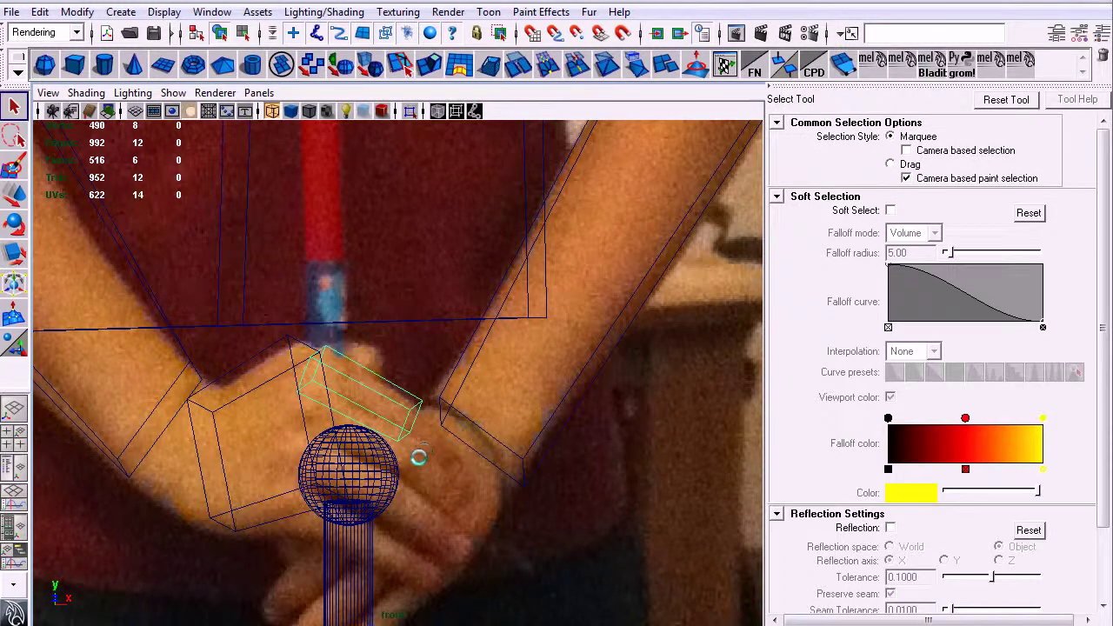
Duplicate the finger block, move the copy beyond its far end, and scale it down as a second segment
{"action": "key", "text": "w"}
{"action": "left_click_drag", "start_coordinate": [417, 425], "coordinate": [468, 427]}
{"action": "key", "text": "e"}
{"action": "key", "text": "r"}
{"action": "left_click_drag", "start_coordinate": [392, 407], "coordinate": [403, 417]}
Move and rotate the second finger segment in shaded perspective so it bends from the end of the first
{"action": "key", "text": "space"}
{"action": "left_click_drag", "start_coordinate": [454, 504], "coordinate": [459, 444]}
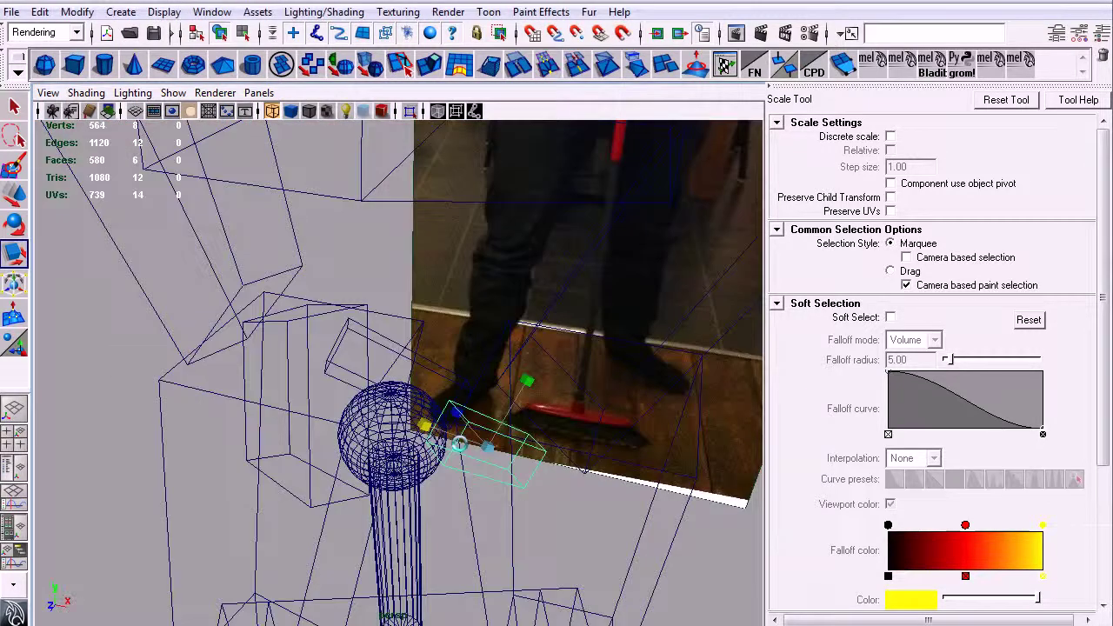
{"action": "left_click_drag", "start_coordinate": [518, 398], "coordinate": [454, 391], "text": "alt"}
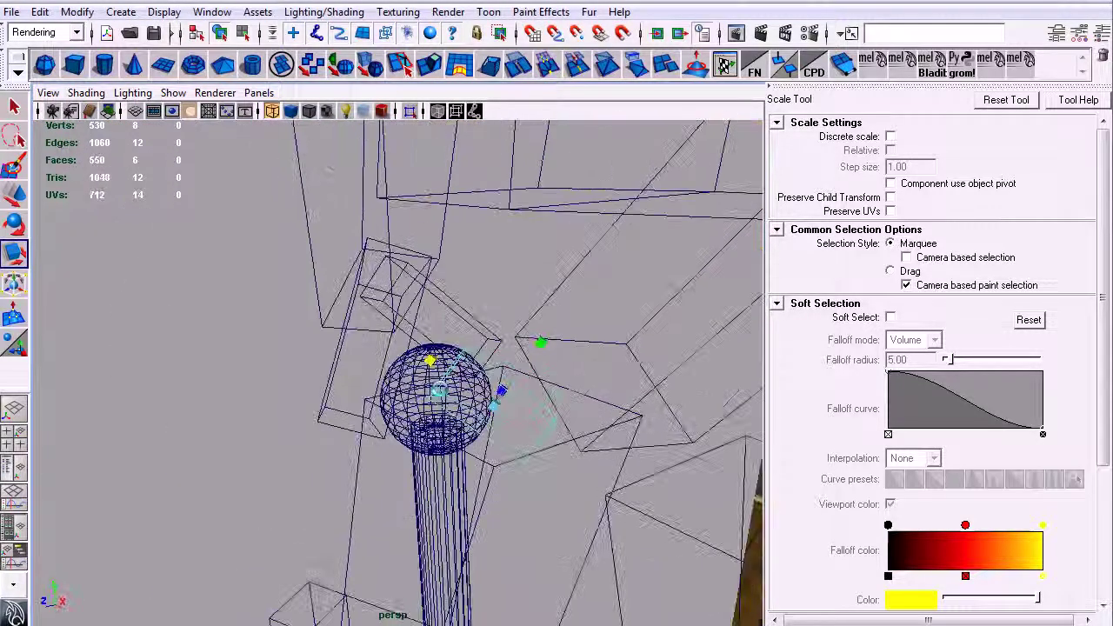
{"action": "key", "text": "5"}
{"action": "middle_click_drag", "start_coordinate": [457, 396], "coordinate": [477, 352], "text": "alt"}
{"action": "left_click_drag", "start_coordinate": [478, 352], "coordinate": [519, 417], "text": "alt"}
{"action": "key", "text": "w"}
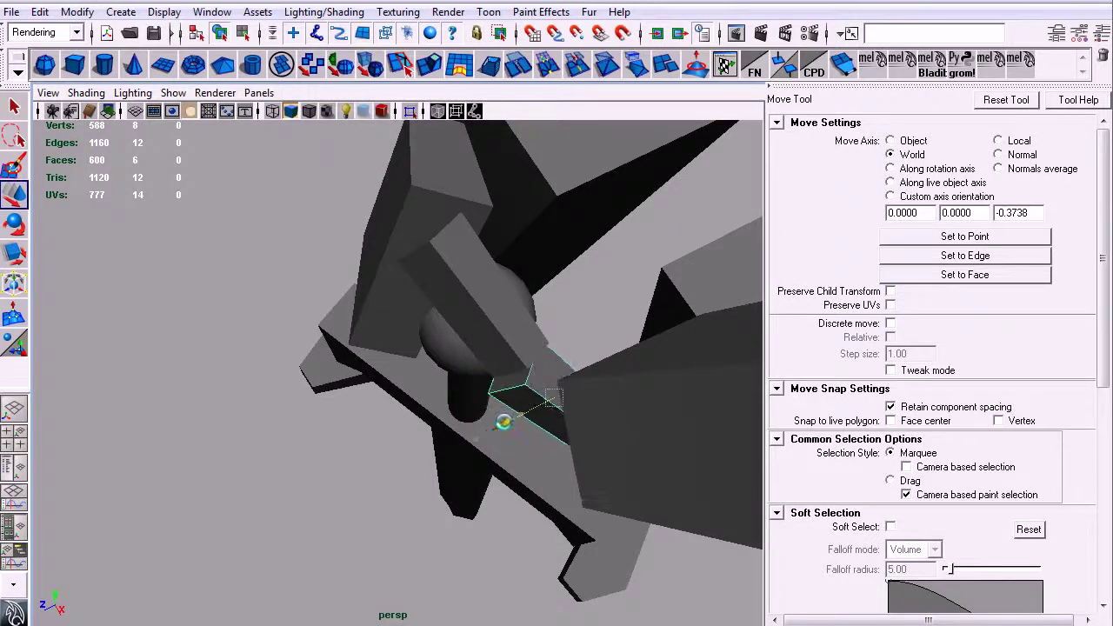
{"action": "left_click_drag", "start_coordinate": [517, 423], "coordinate": [583, 293], "text": "alt"}
{"action": "key", "text": "e"}
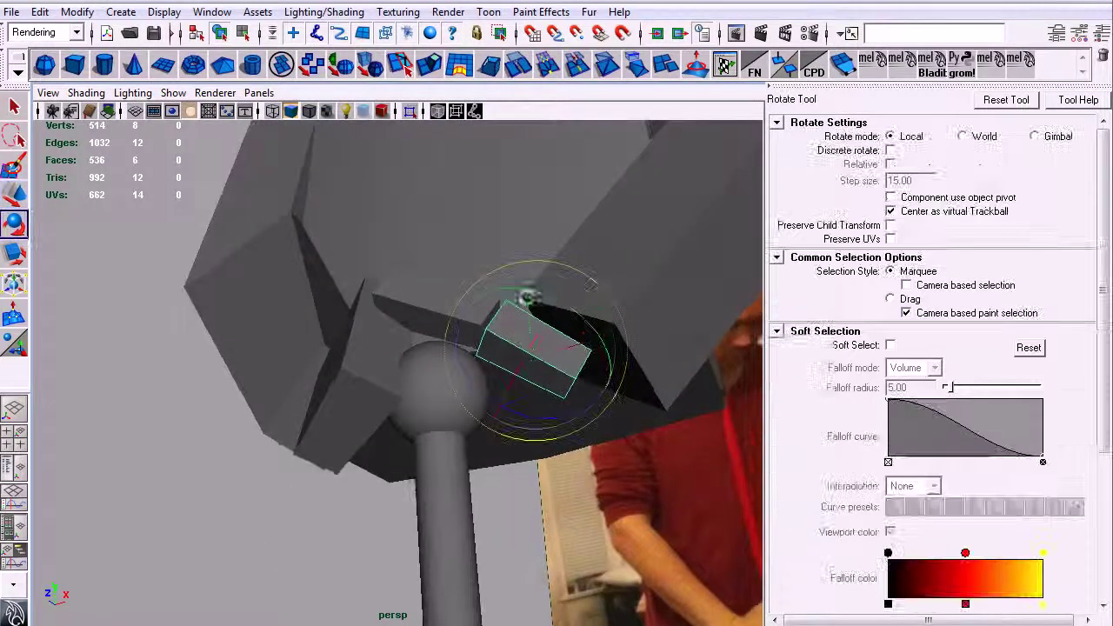
{"action": "key", "text": "w"}
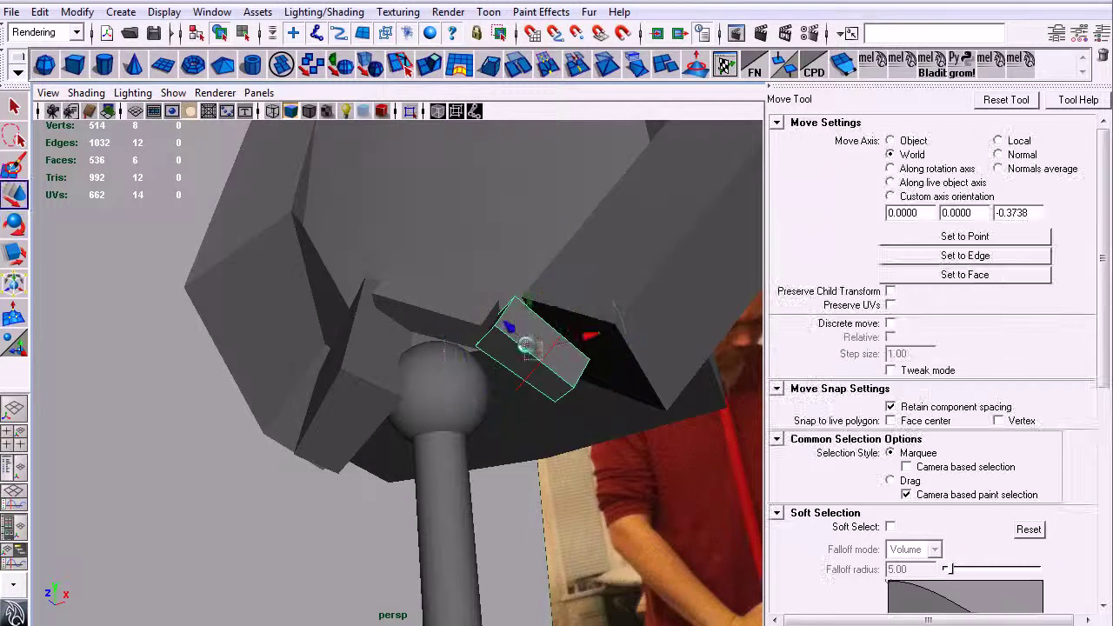
Duplicate the second finger segment in the front view, move the copy down along the finger, and scale it
{"action": "key", "text": "space"}
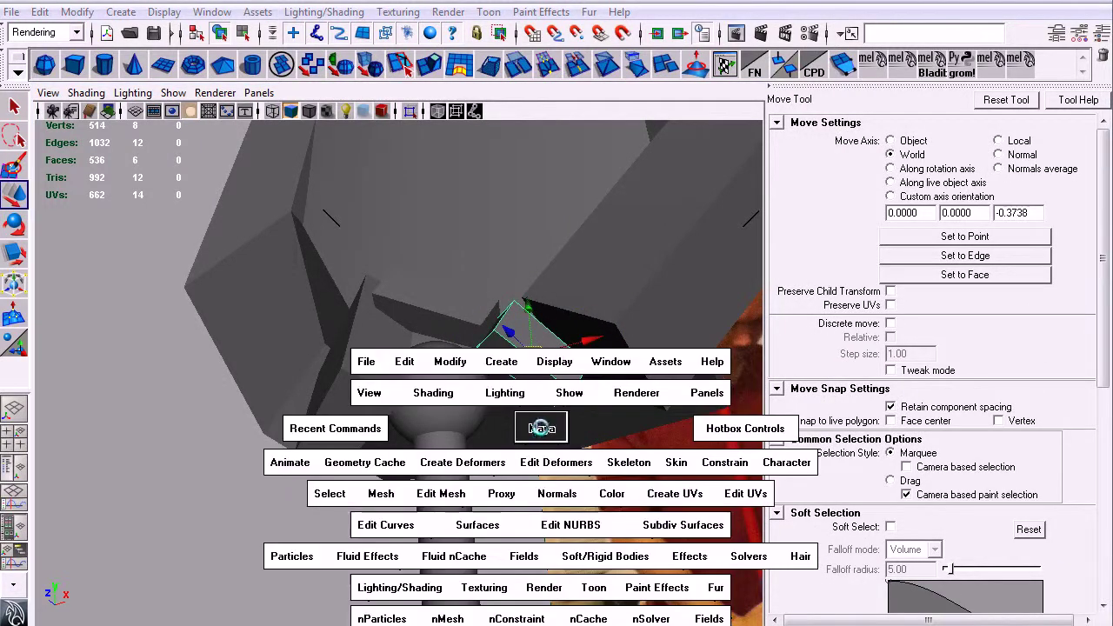
{"action": "left_click_drag", "start_coordinate": [541, 447], "coordinate": [531, 470]}
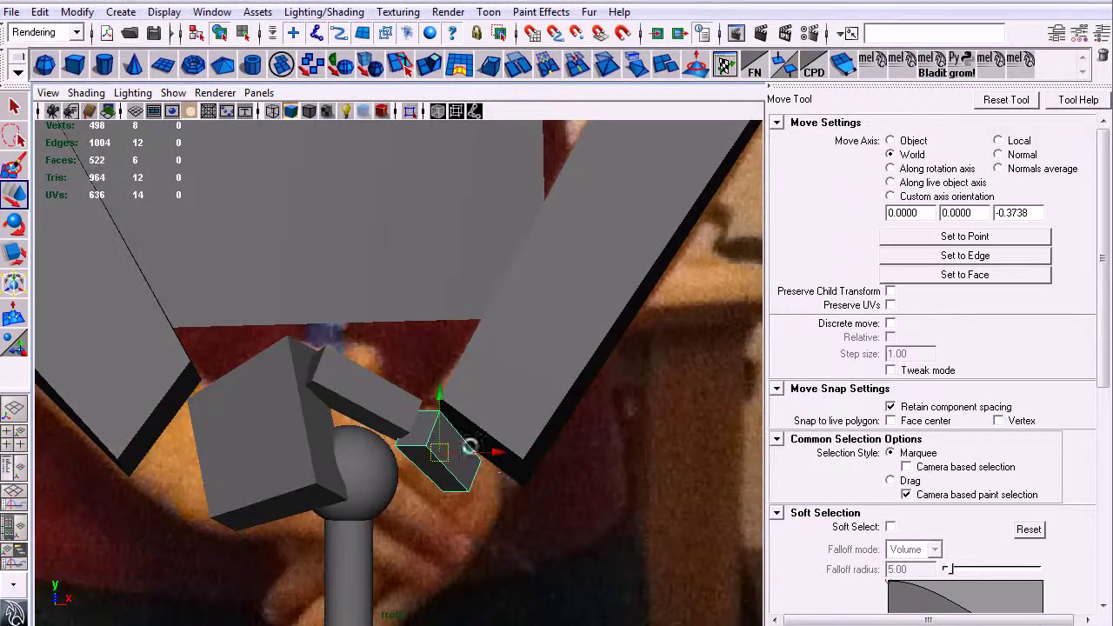
{"action": "mouse_move", "coordinate": [439, 456]}
{"action": "left_mouse_down"}
{"action": "mouse_move", "coordinate": [429, 440]}
{"action": "mouse_move", "coordinate": [455, 467]}
{"action": "left_mouse_up"}
{"action": "key", "text": "r"}
{"action": "left_click_drag", "start_coordinate": [419, 428], "coordinate": [426, 438]}
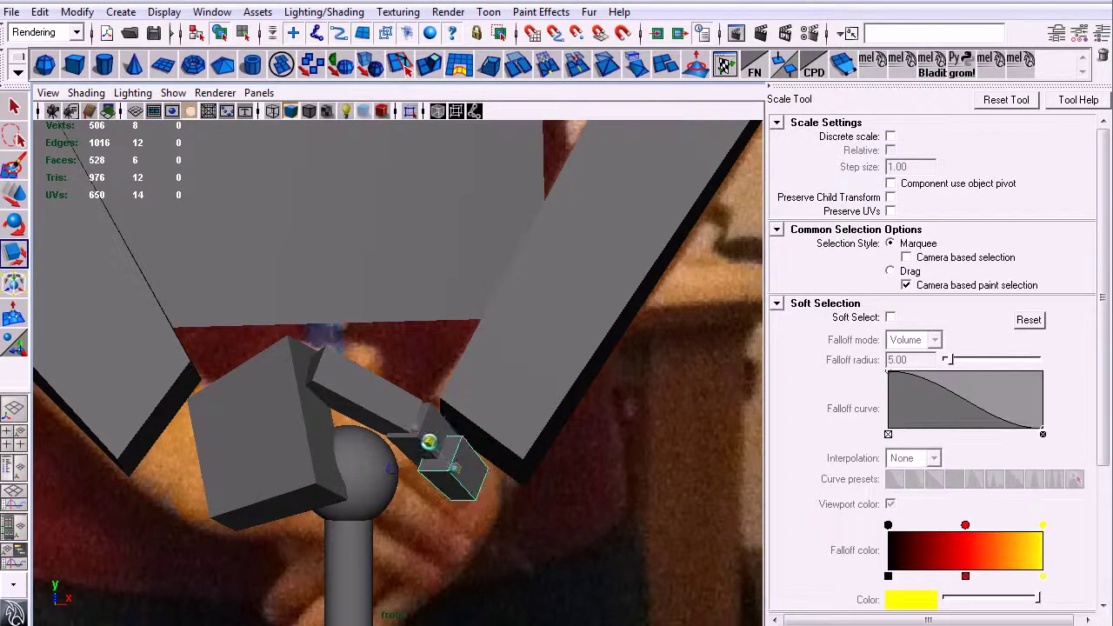
Adjust the third finger segment's scale, position and rotation in perspective to continue the curl of the finger
{"action": "key", "text": "w"}
{"action": "key", "text": "space"}
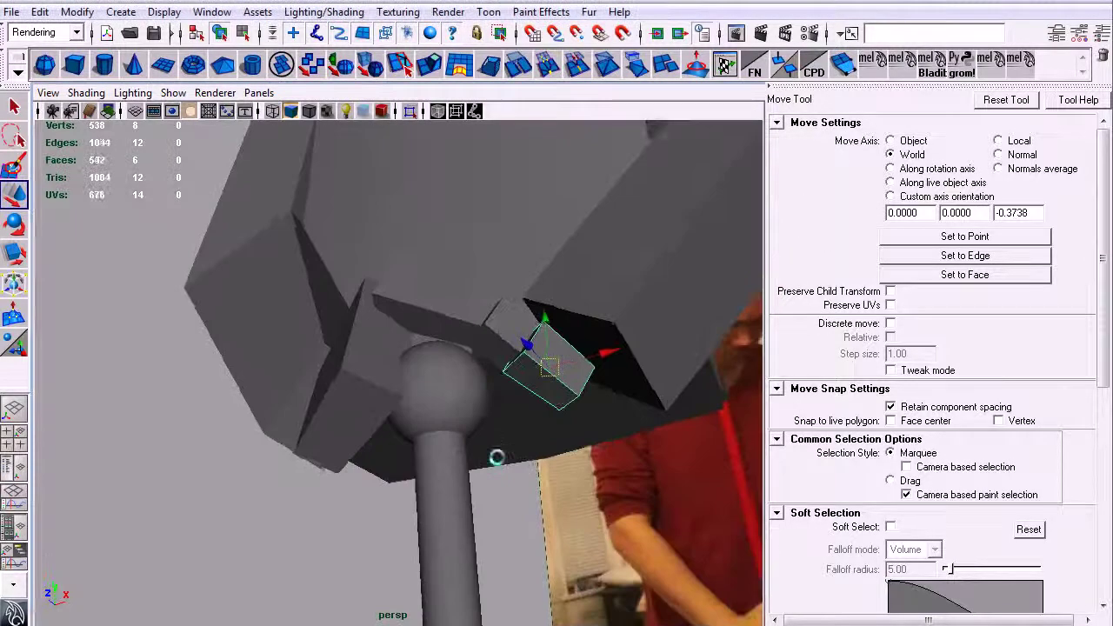
{"action": "left_click_drag", "start_coordinate": [496, 315], "coordinate": [570, 254], "text": "alt"}
{"action": "key", "text": "r"}
{"action": "key", "text": "w"}
{"action": "key", "text": "e"}
{"action": "left_click_drag", "start_coordinate": [583, 190], "coordinate": [341, 247]}
{"action": "key", "text": "w"}
Select the first finger segment in perspective and rotate it to align with the hand block and next segment
{"action": "key", "text": "space"}
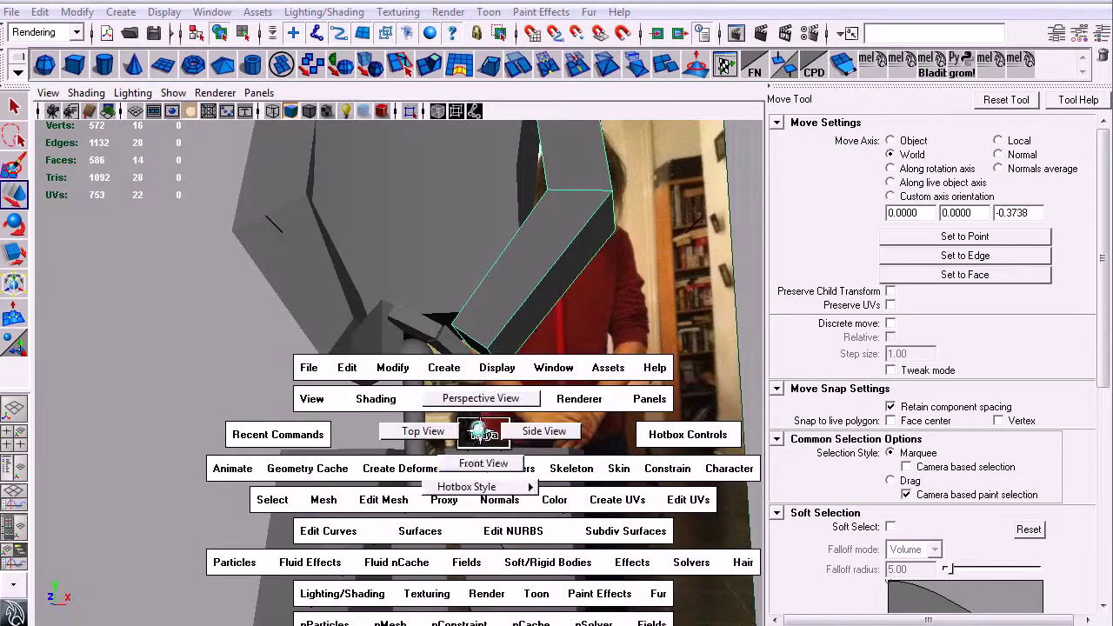
{"action": "left_click_drag", "start_coordinate": [480, 435], "coordinate": [500, 371]}
{"action": "key", "text": "space"}
{"action": "left_click_drag", "start_coordinate": [551, 407], "coordinate": [461, 315]}
{"action": "left_click", "coordinate": [461, 315]}
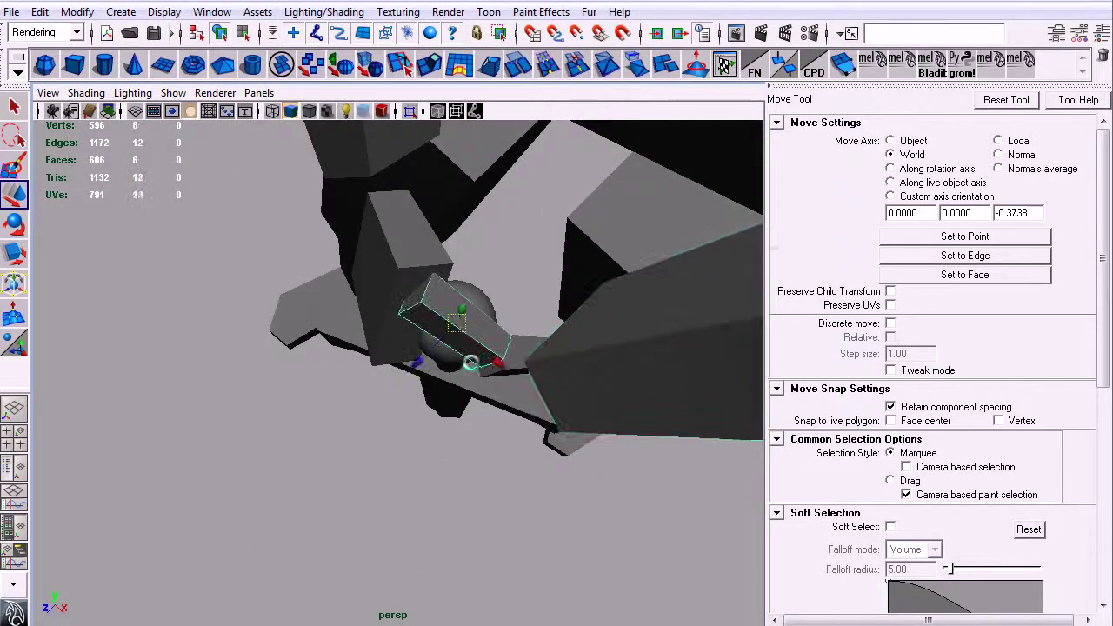
{"action": "key", "text": "e"}
{"action": "key", "text": "w"}
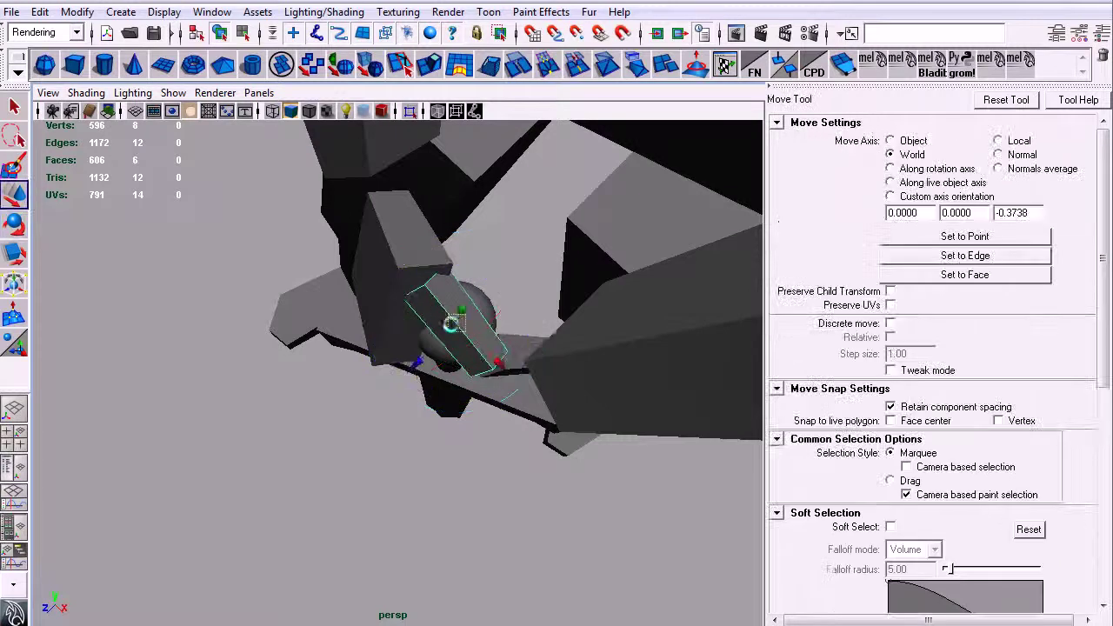
Rotate and move the second finger segment in perspective so it meets the end of the first segment
{"action": "left_click_drag", "start_coordinate": [509, 346], "coordinate": [468, 314], "text": "alt"}
{"action": "key", "text": "e"}
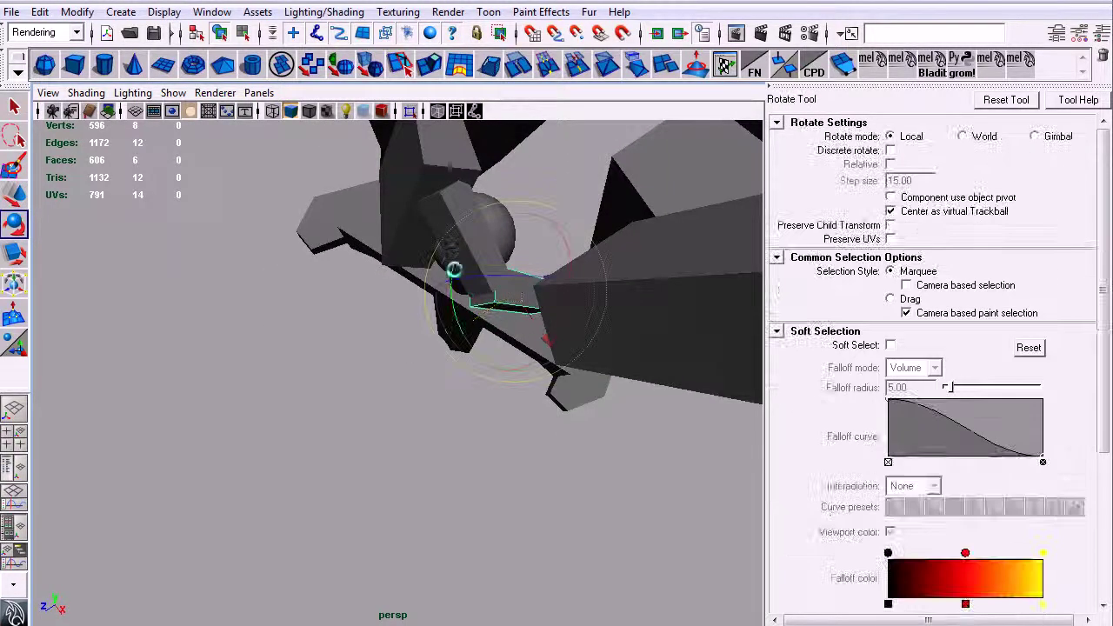
{"action": "key", "text": "w"}
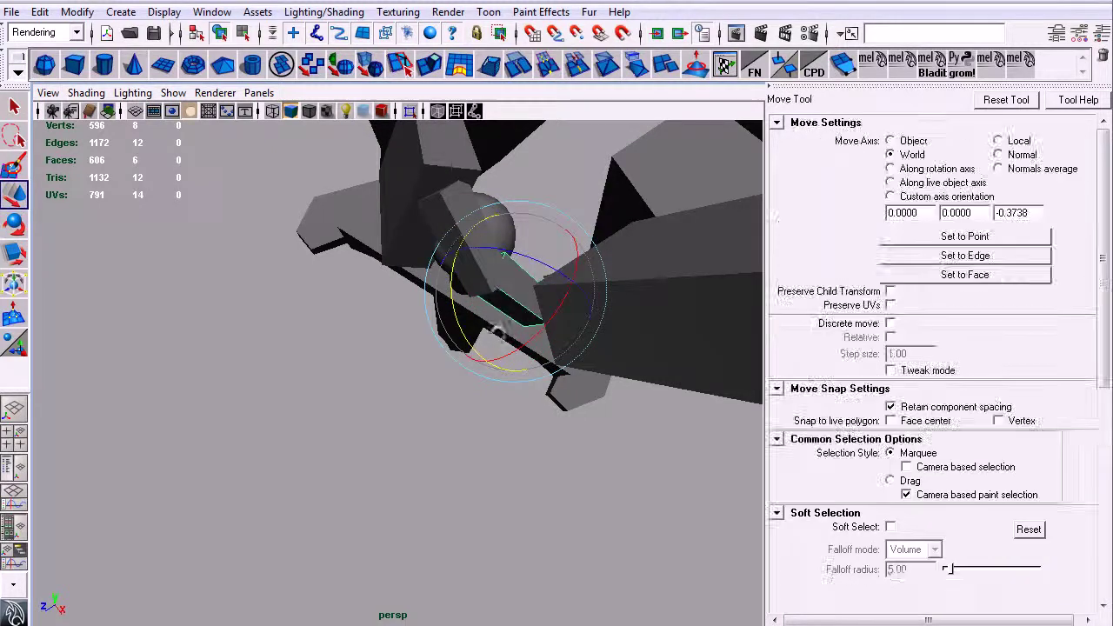
{"action": "left_click_drag", "start_coordinate": [465, 326], "coordinate": [400, 278], "text": "alt"}
{"action": "mouse_move", "coordinate": [491, 286]}
{"action": "left_mouse_down", "text": "alt"}
{"action": "mouse_move", "coordinate": [487, 236]}
{"action": "mouse_move", "coordinate": [527, 348]}
{"action": "mouse_move", "coordinate": [574, 322]}
{"action": "mouse_move", "coordinate": [513, 409]}
{"action": "mouse_move", "coordinate": [530, 387]}
{"action": "mouse_move", "coordinate": [522, 426]}
{"action": "mouse_move", "coordinate": [522, 382]}
{"action": "mouse_move", "coordinate": [509, 427]}
{"action": "mouse_move", "coordinate": [508, 367]}
{"action": "mouse_move", "coordinate": [481, 294]}
{"action": "left_mouse_up", "text": "alt"}
{"action": "key", "text": "e"}
{"action": "key", "text": "w"}
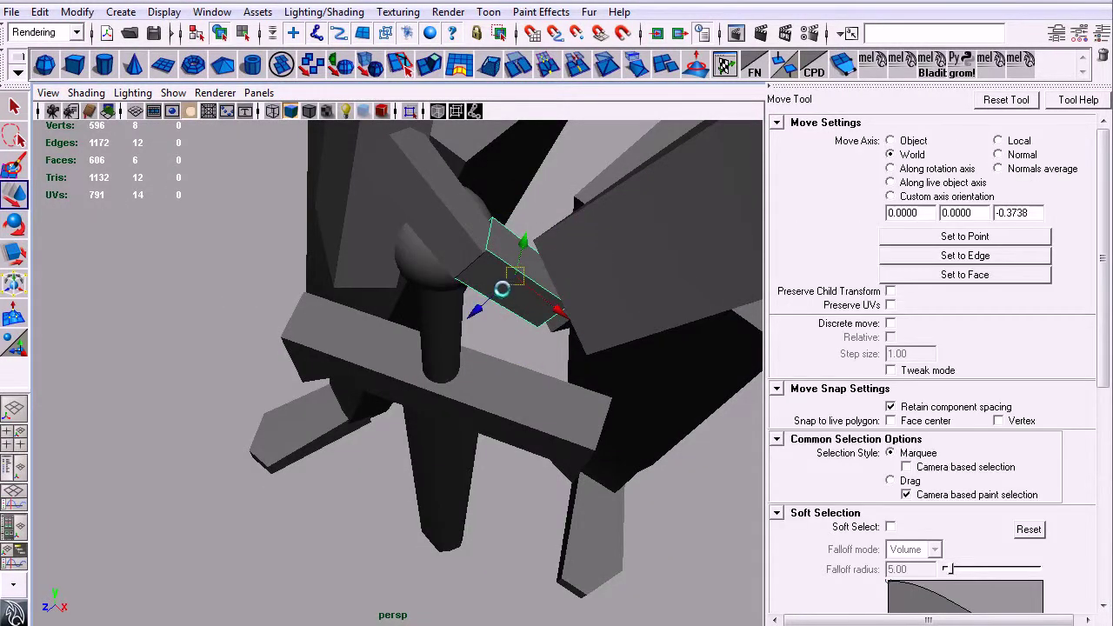
Set the move axis to Object, shift the second finger segment along its own axes, and check its rotation
{"action": "left_click_drag", "start_coordinate": [517, 320], "coordinate": [603, 236], "text": "alt"}
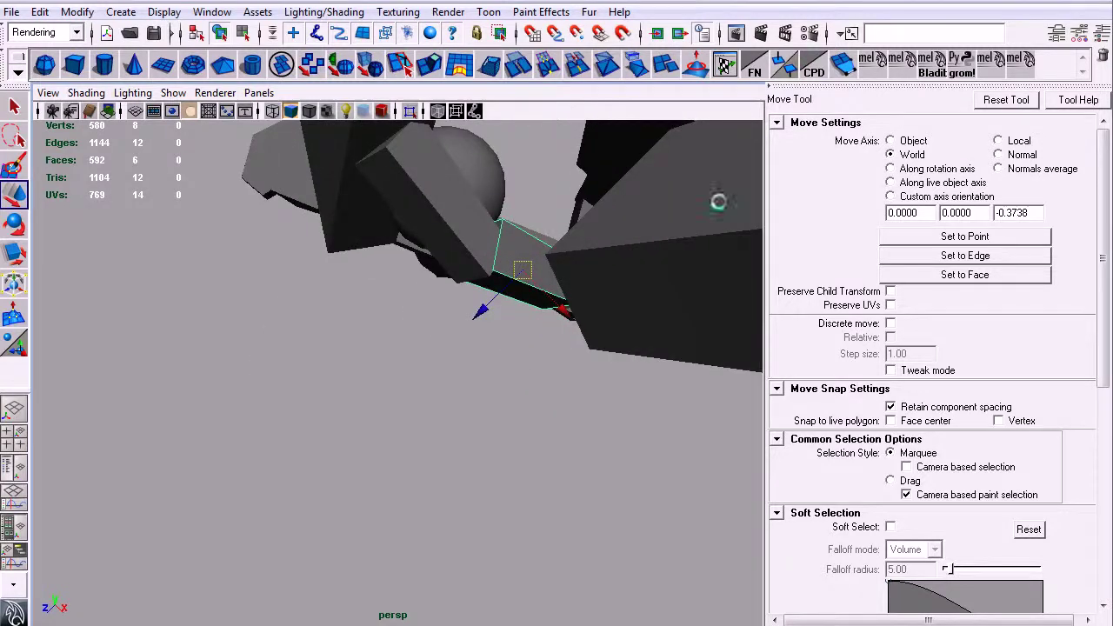
{"action": "left_click", "coordinate": [890, 140]}
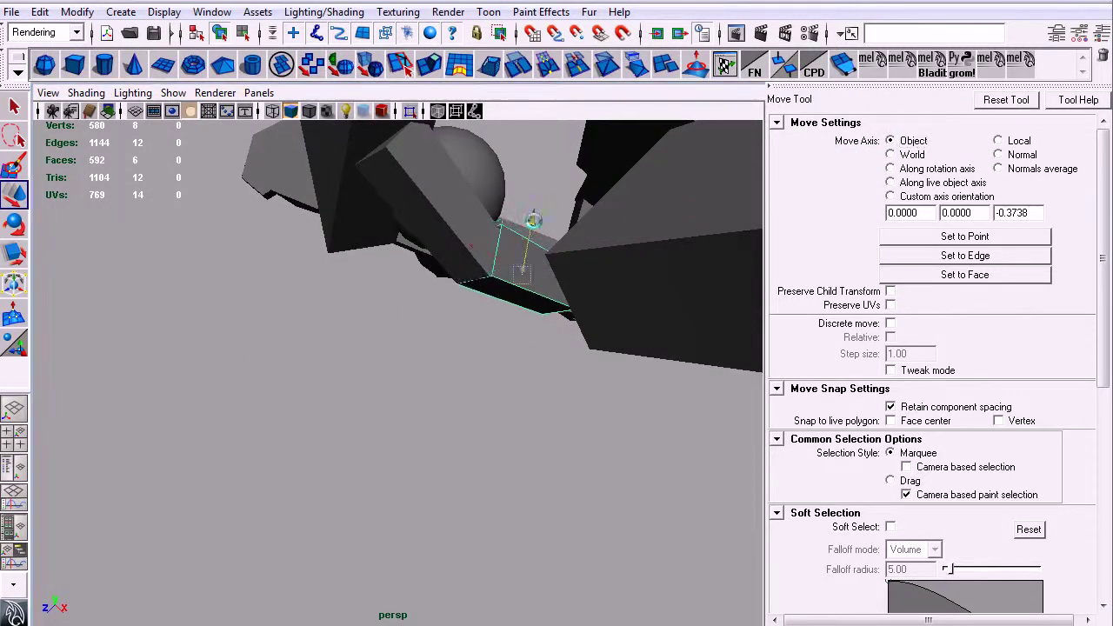
{"action": "key", "text": "e"}
{"action": "left_click_drag", "start_coordinate": [477, 323], "coordinate": [442, 301], "text": "alt"}
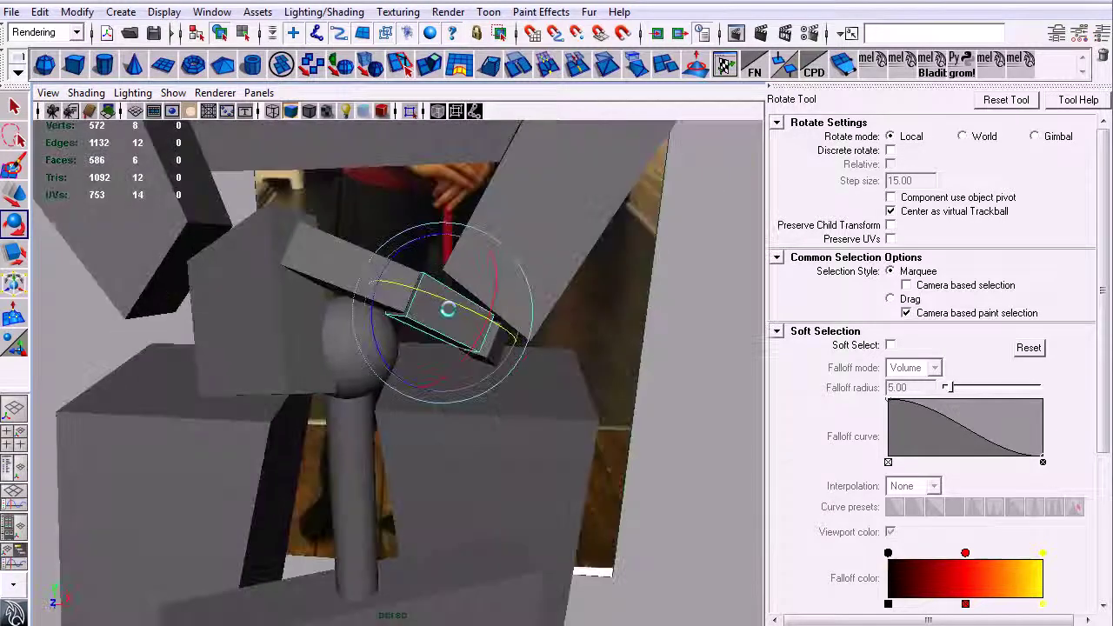
Select the three finger segments together as one group and show them in the front view
{"action": "key", "text": "q"}
{"action": "left_click", "coordinate": [356, 280], "text": "shift"}
{"action": "left_click", "coordinate": [481, 349], "text": "shift"}
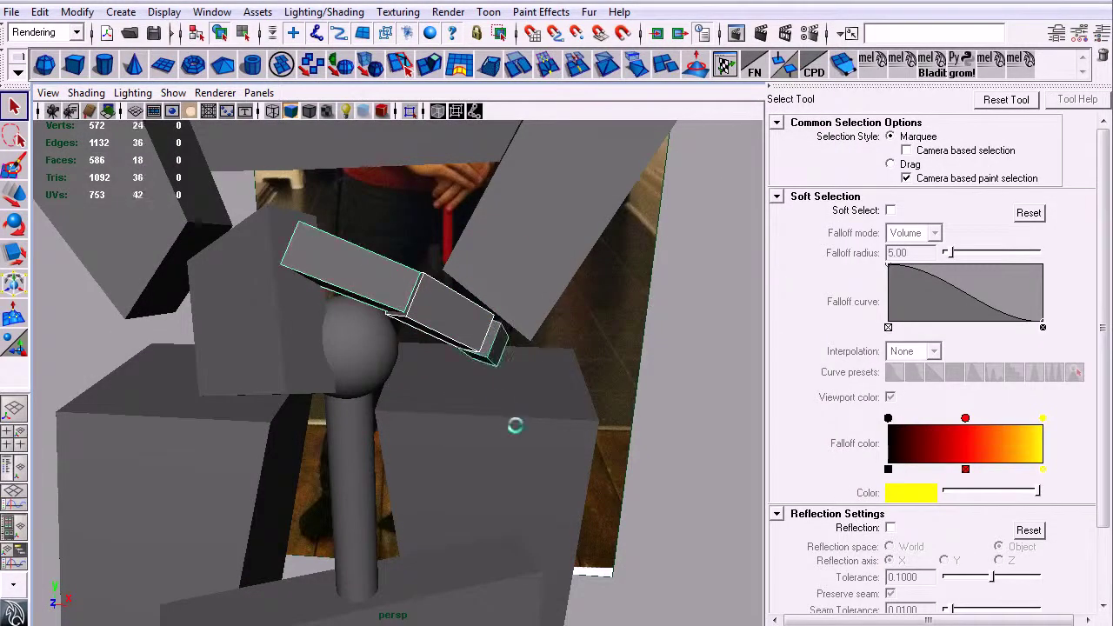
{"action": "key", "text": "space"}
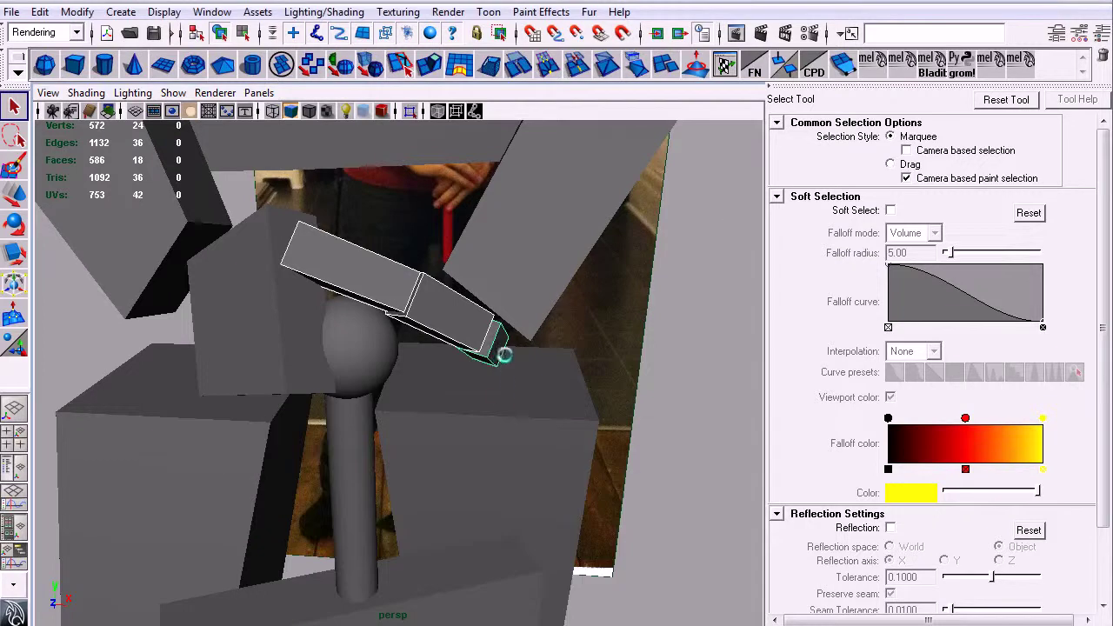
{"action": "key", "text": "space"}
{"action": "left_click_drag", "start_coordinate": [531, 465], "coordinate": [529, 472]}
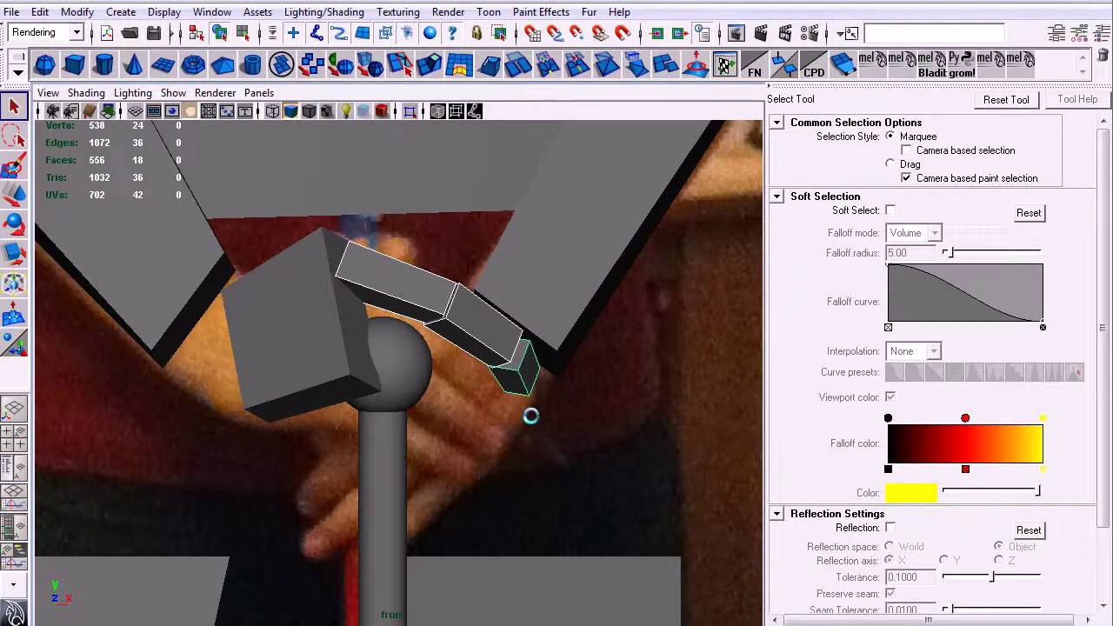
{"action": "key", "text": "Up"}
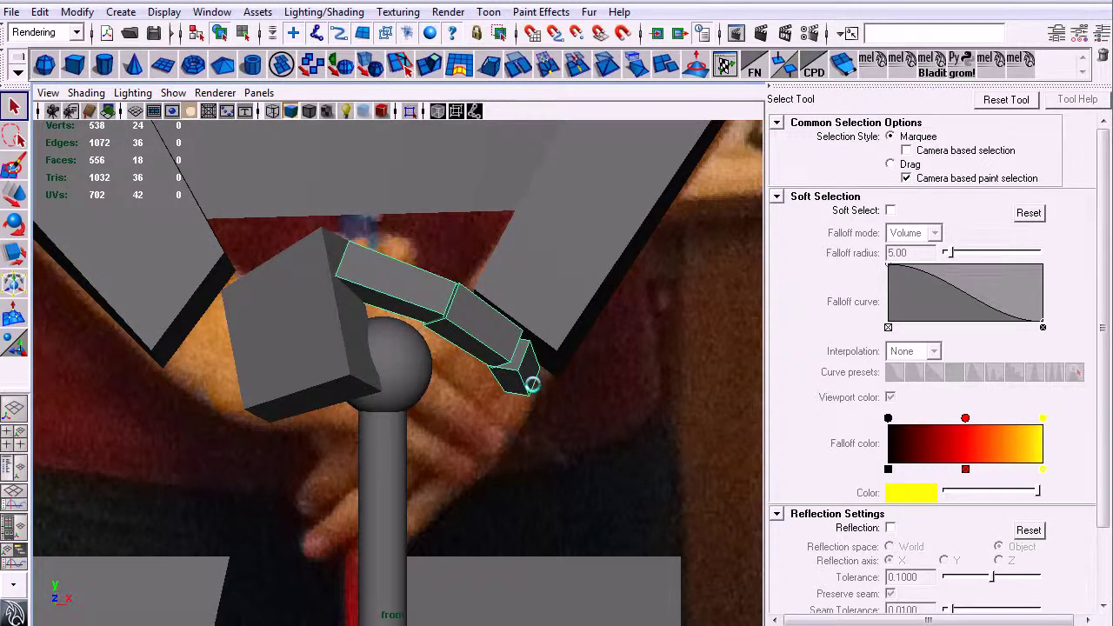
Duplicate the grouped finger and place the copy below the first in the front view, over the wireframe reference
{"action": "key", "text": "w"}
{"action": "left_click_drag", "start_coordinate": [437, 335], "coordinate": [437, 358]}
{"action": "key", "text": "ctrl+d"}
{"action": "key", "text": "4"}
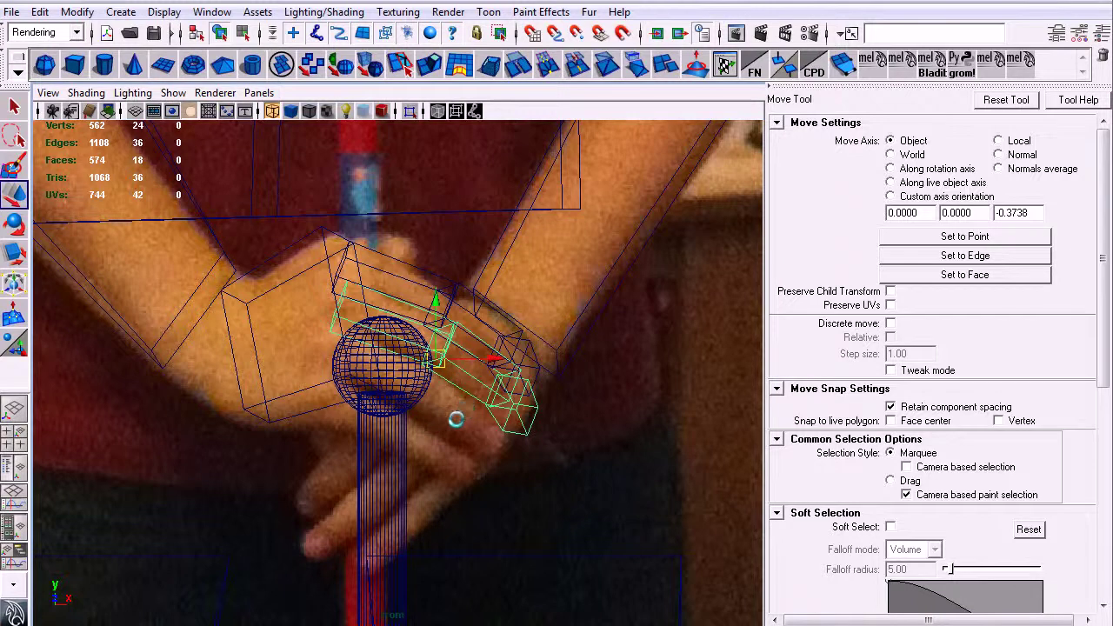
Move the lower corner vertices of the hand block in the front view to follow the palm in the photo
{"action": "left_click", "coordinate": [319, 384]}
{"action": "right_click_drag", "start_coordinate": [292, 376], "coordinate": [355, 370]}
{"action": "left_click_drag", "start_coordinate": [338, 360], "coordinate": [383, 438]}
{"action": "left_click_drag", "start_coordinate": [365, 383], "coordinate": [343, 410]}
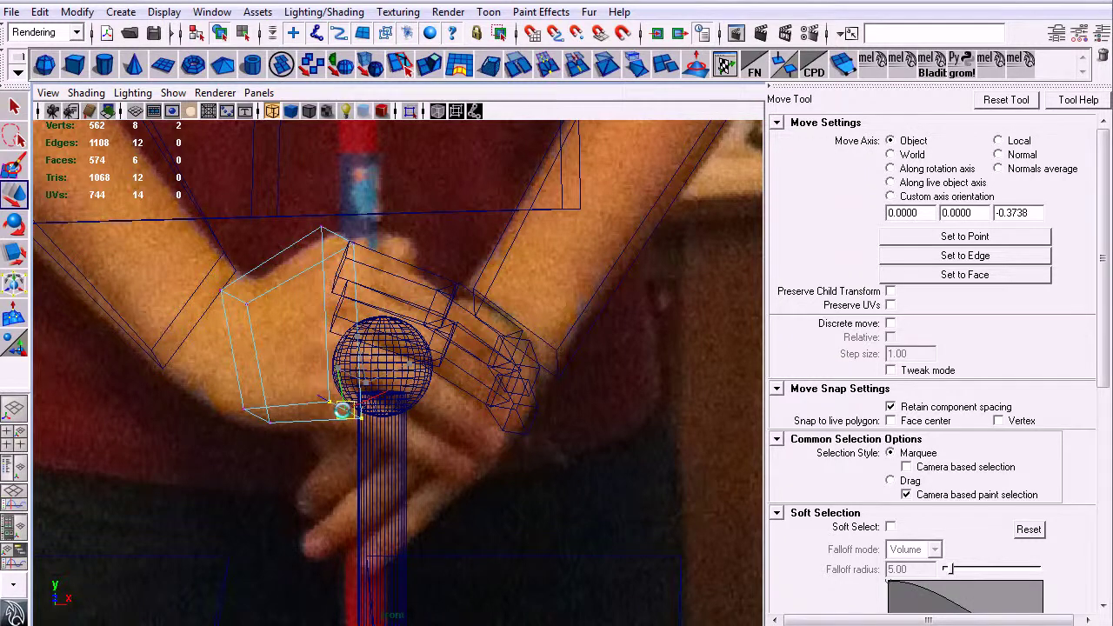
{"action": "left_click_drag", "start_coordinate": [290, 465], "coordinate": [287, 468]}
{"action": "key", "text": "q"}
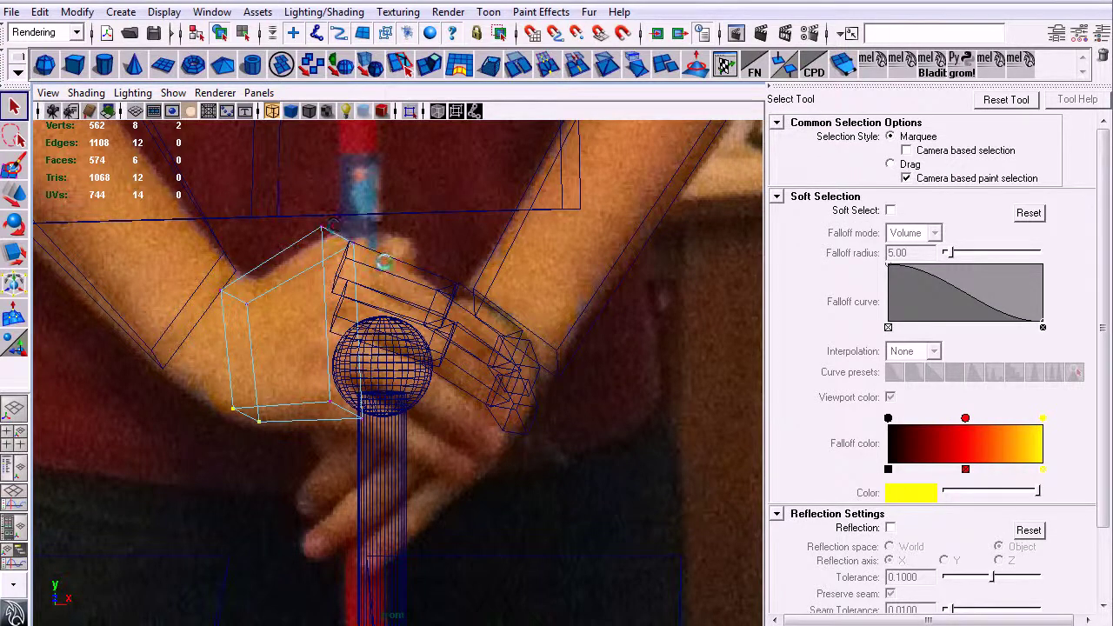
Duplicate the second finger group, then move and scale the copy to match the third finger in the photo
{"action": "left_click", "coordinate": [489, 355]}
{"action": "key", "text": "Up"}
{"action": "key", "text": "ctrl+d"}
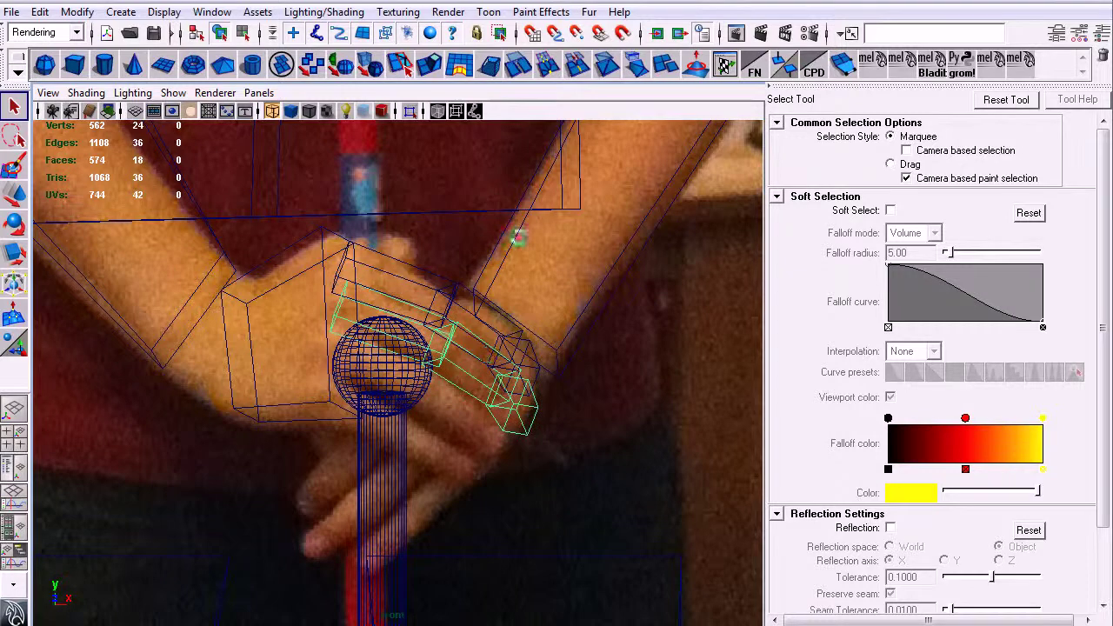
{"action": "key", "text": "w"}
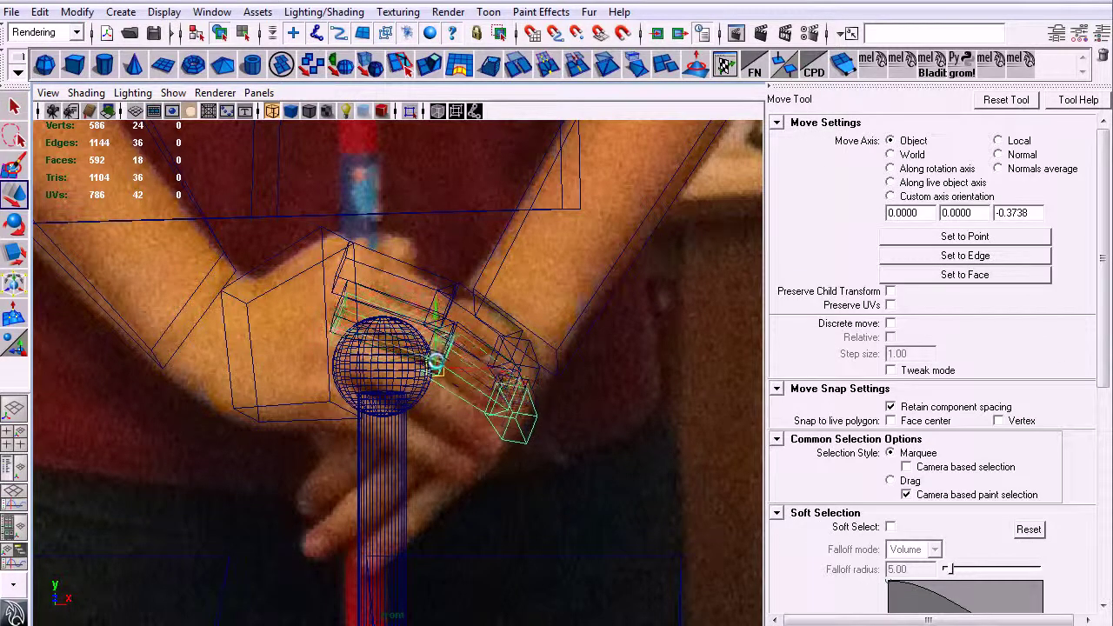
{"action": "key", "text": "r"}
{"action": "left_click_drag", "start_coordinate": [438, 371], "coordinate": [417, 400]}
{"action": "key", "text": "w"}
{"action": "key", "text": "r"}
{"action": "key", "text": "w"}
{"action": "key", "text": "r"}
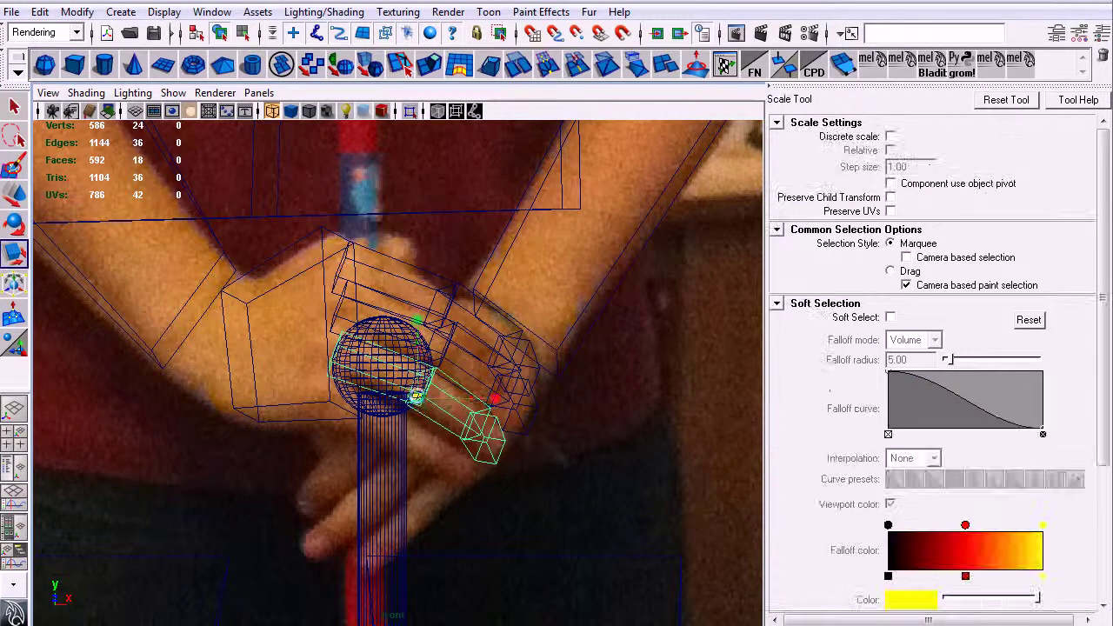
Add a fourth finger as a copy of the third, positioned below it and scaled down for the little finger
{"action": "key", "text": "w"}
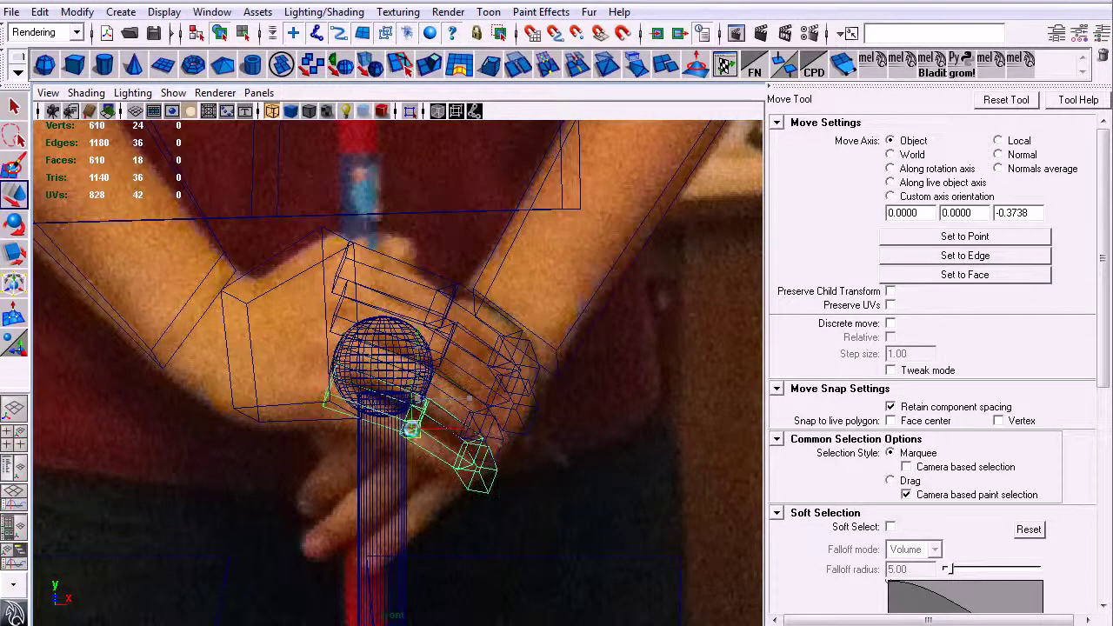
{"action": "key", "text": "r"}
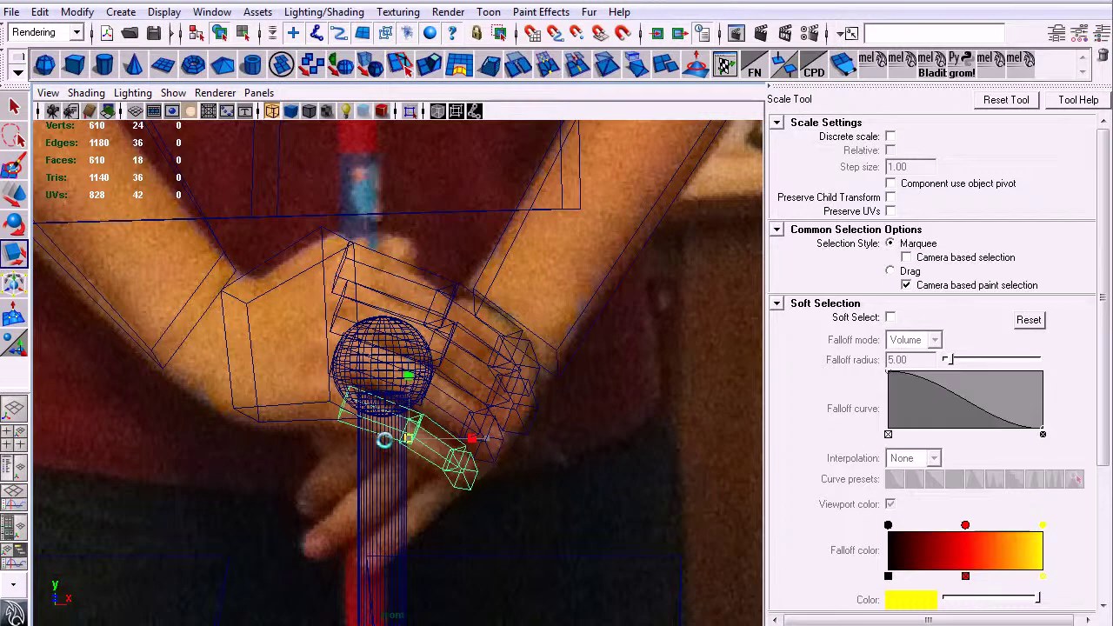
{"action": "key", "text": "w"}
Adjust the depth, segment positions and scale of the lower two fingers in shaded perspective so they wrap around the handle
{"action": "key", "text": "space"}
{"action": "left_click_drag", "start_coordinate": [442, 462], "coordinate": [441, 429]}
{"action": "left_click_drag", "start_coordinate": [454, 378], "coordinate": [418, 393], "text": "alt"}
{"action": "key", "text": "5"}
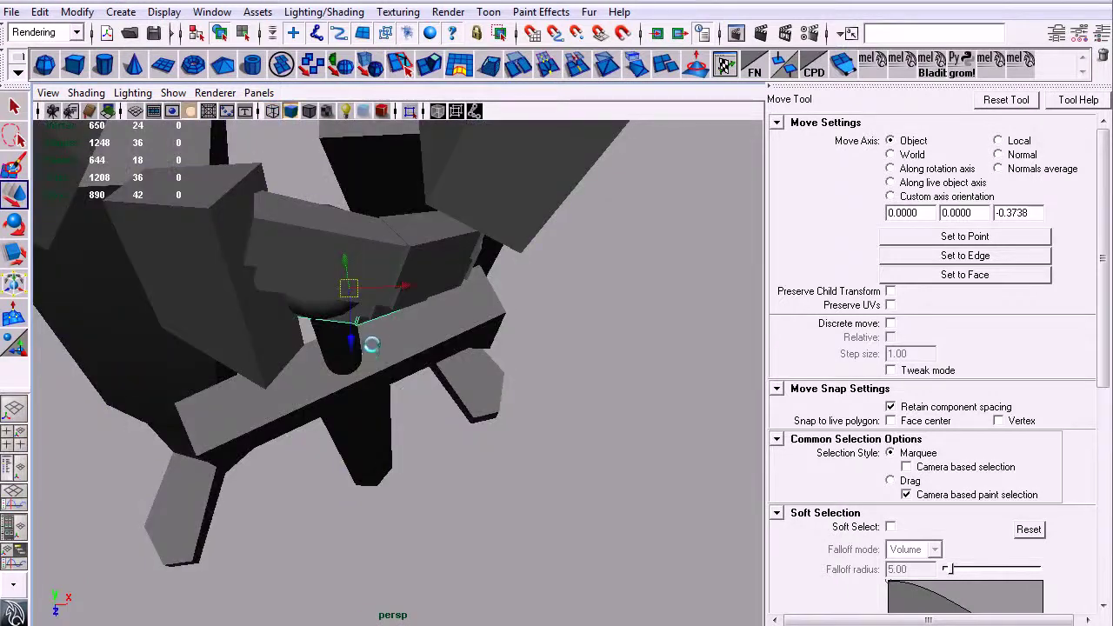
{"action": "left_click_drag", "start_coordinate": [351, 343], "coordinate": [439, 420]}
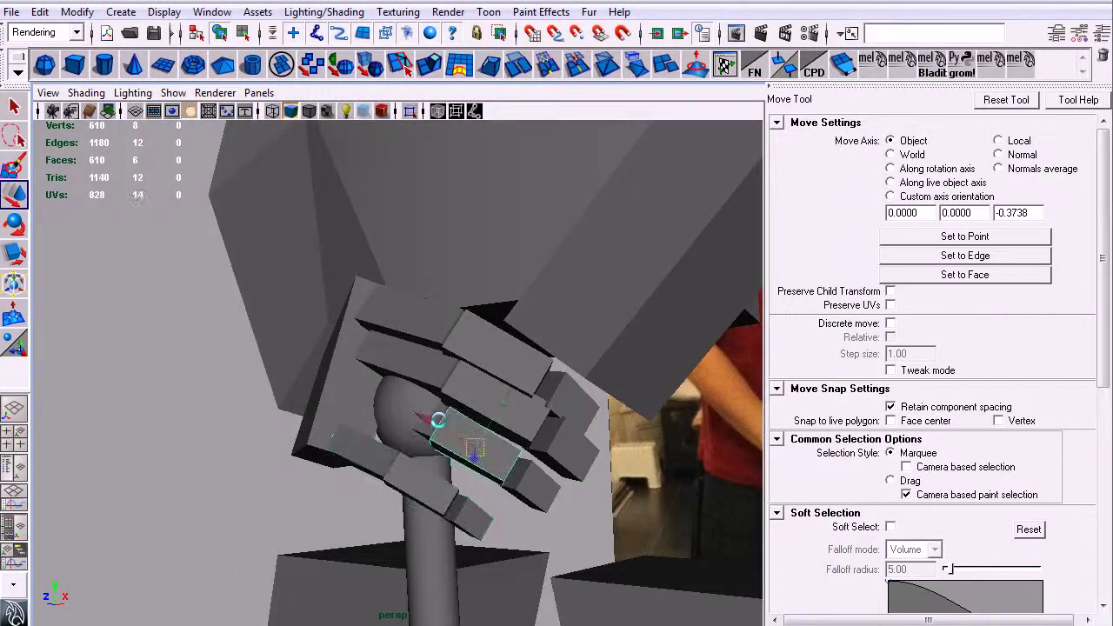
{"action": "left_click_drag", "start_coordinate": [518, 360], "coordinate": [430, 440], "text": "alt"}
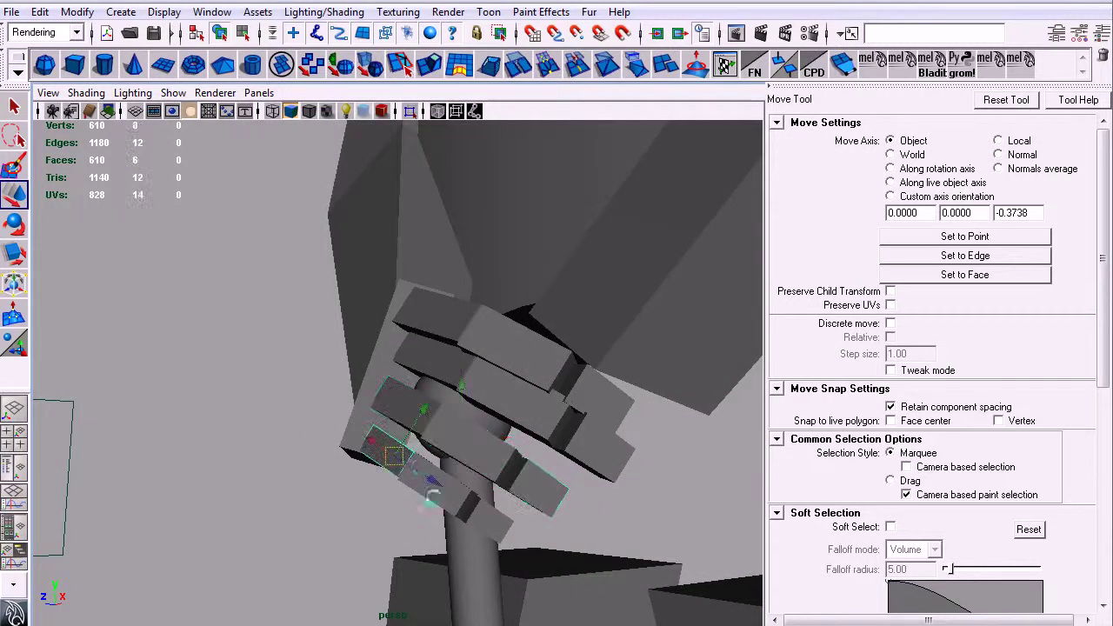
{"action": "key", "text": "Up"}
{"action": "key", "text": "r"}
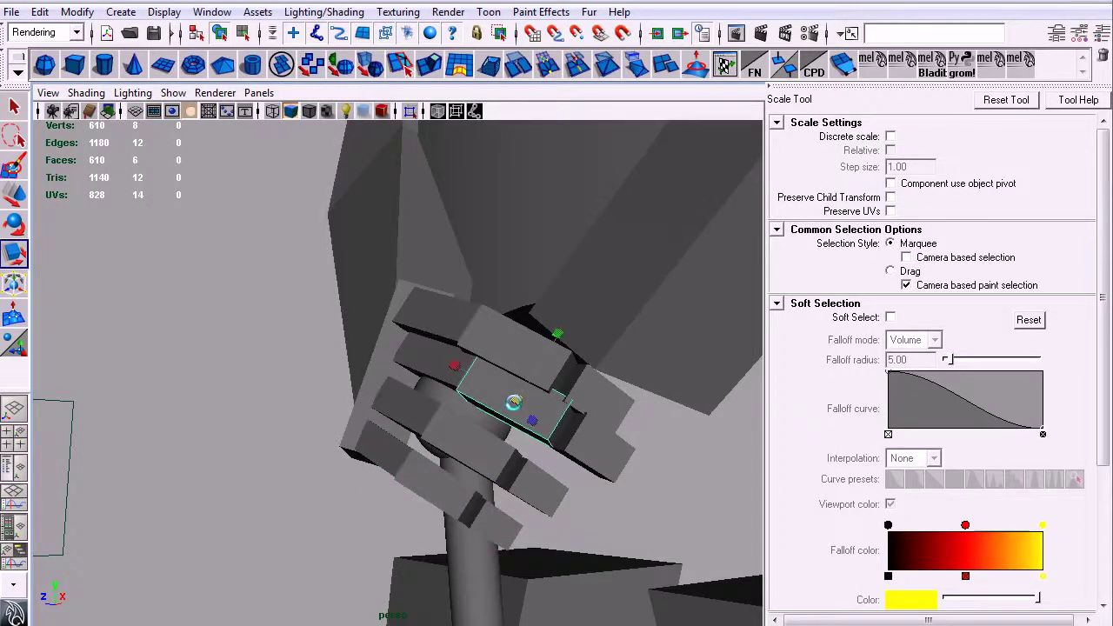
Select the whole second finger group and move it into line with the neighbouring fingers
{"action": "key", "text": "Up"}
{"action": "left_click_drag", "start_coordinate": [554, 279], "coordinate": [484, 297], "text": "alt"}
{"action": "key", "text": "w"}
{"action": "mouse_move", "coordinate": [528, 391]}
{"action": "left_mouse_down"}
{"action": "mouse_move", "coordinate": [519, 391]}
{"action": "mouse_move", "coordinate": [600, 439]}
{"action": "mouse_move", "coordinate": [667, 448]}
{"action": "mouse_move", "coordinate": [594, 400]}
{"action": "mouse_move", "coordinate": [531, 334]}
{"action": "mouse_move", "coordinate": [588, 363]}
{"action": "mouse_move", "coordinate": [434, 374]}
{"action": "mouse_move", "coordinate": [406, 427]}
{"action": "mouse_move", "coordinate": [658, 409]}
{"action": "mouse_move", "coordinate": [657, 393]}
{"action": "mouse_move", "coordinate": [609, 374]}
{"action": "mouse_move", "coordinate": [509, 350]}
{"action": "mouse_move", "coordinate": [524, 373]}
{"action": "left_mouse_up"}
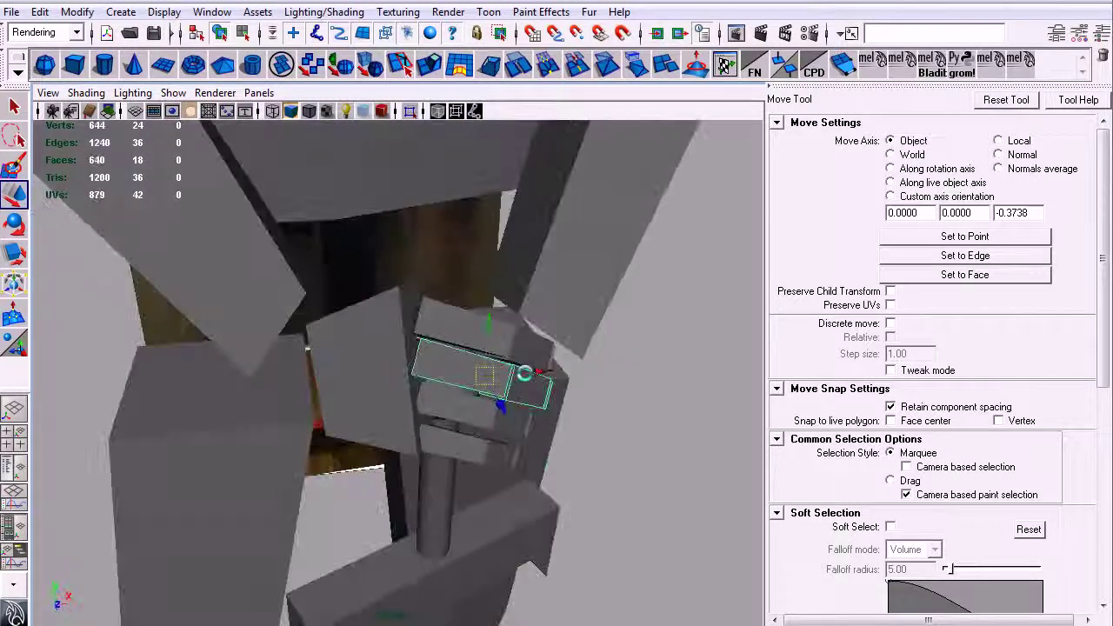
Insert two vertical edge loops into the torso block, one on each side of its centre line
{"action": "right_click_drag", "start_coordinate": [524, 373], "coordinate": [418, 412], "text": "alt"}
{"action": "left_click", "coordinate": [600, 423]}
{"action": "left_click_drag", "start_coordinate": [599, 423], "coordinate": [662, 447], "text": "alt"}
{"action": "right_click_drag", "start_coordinate": [663, 447], "coordinate": [425, 403], "text": "alt"}
{"action": "left_click_drag", "start_coordinate": [425, 403], "coordinate": [532, 337], "text": "alt"}
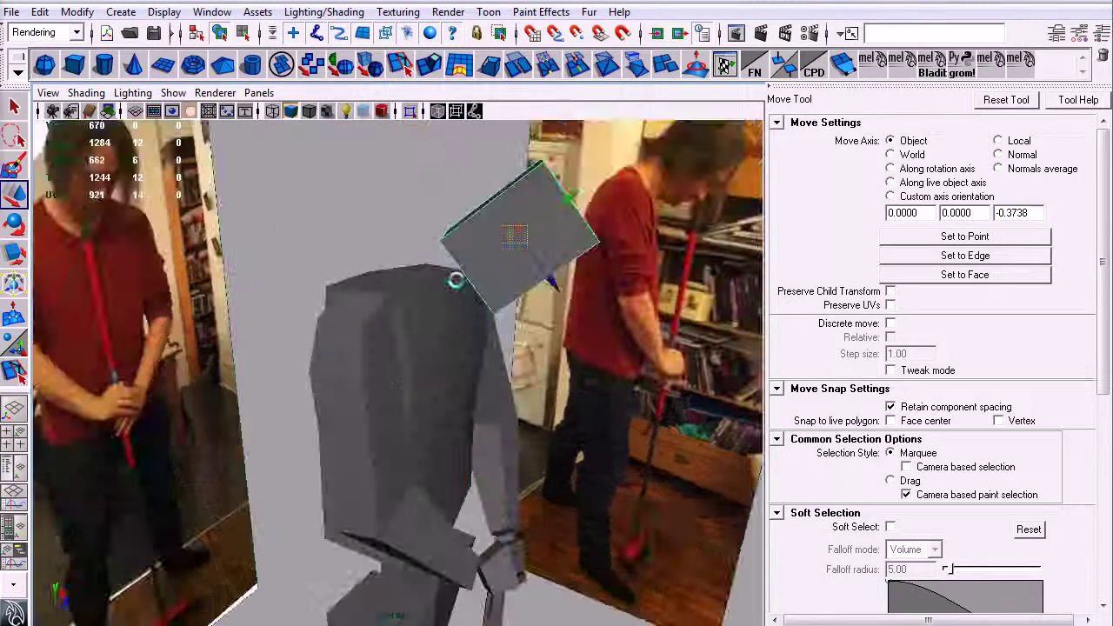
{"action": "left_click_drag", "start_coordinate": [455, 281], "coordinate": [537, 311], "text": "alt"}
{"action": "left_click", "coordinate": [430, 381]}
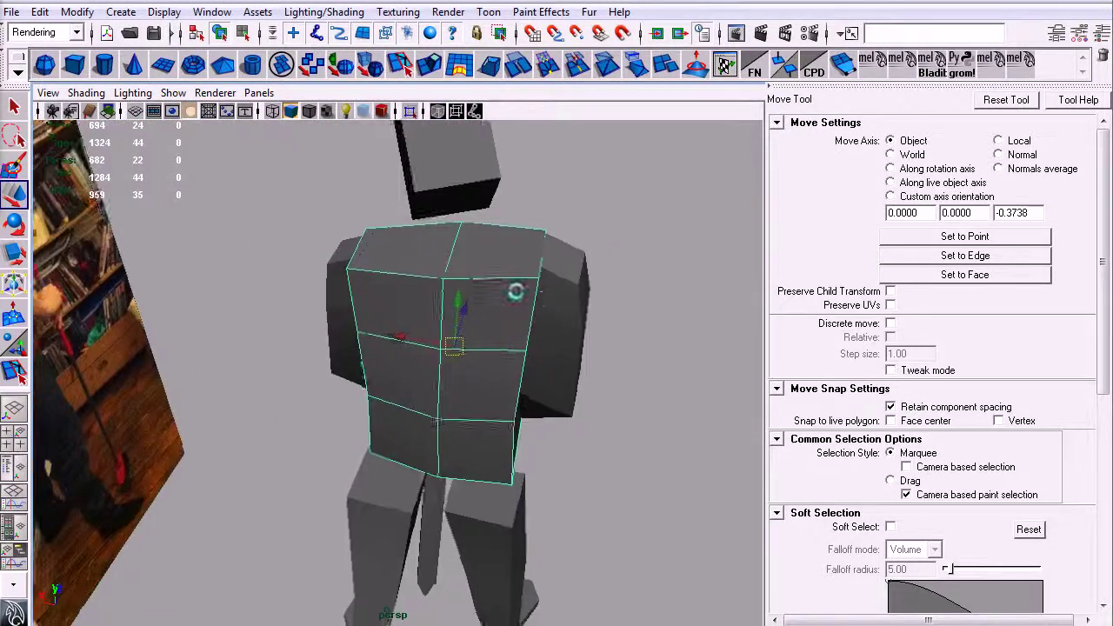
{"action": "right_click_drag", "start_coordinate": [537, 311], "coordinate": [524, 224], "text": "alt"}
{"action": "left_click_drag", "start_coordinate": [524, 225], "coordinate": [421, 307], "text": "alt"}
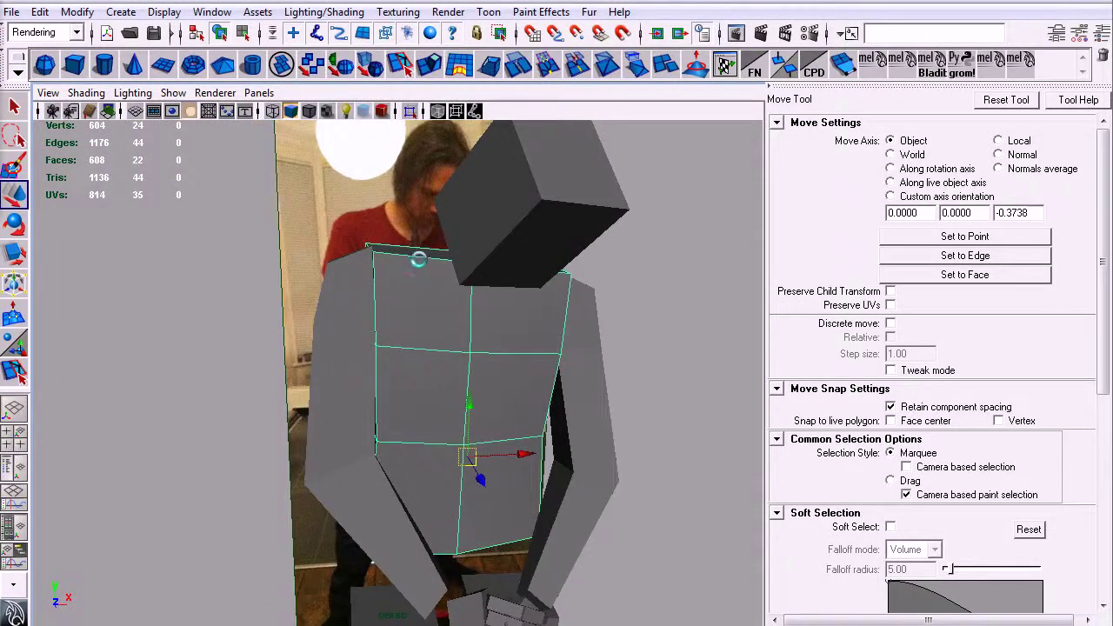
{"action": "right_click_drag", "start_coordinate": [419, 258], "coordinate": [419, 252]}
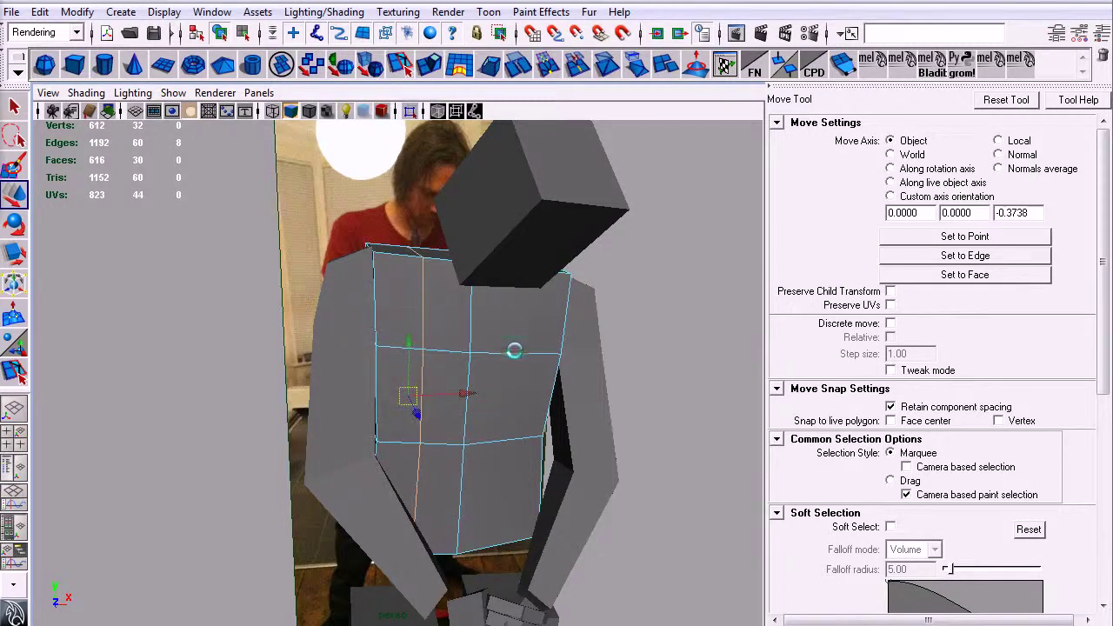
{"action": "left_click_drag", "start_coordinate": [513, 393], "coordinate": [539, 419], "text": "alt"}
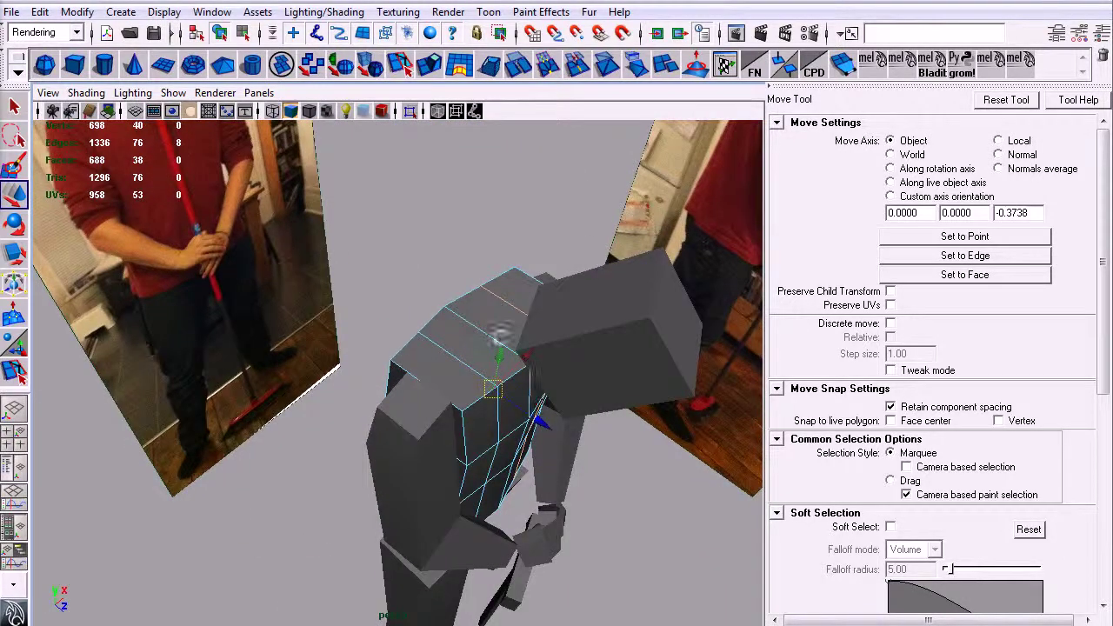
Delete the torso's central vertical edge loop
{"action": "left_click", "coordinate": [485, 334]}
{"action": "double_click", "coordinate": [507, 425]}
{"action": "key", "text": "ctrl+Delete"}
Raise and rotate the torso's top vertices beside the neck in the front view to match the shoulder above the photo's plain wall
{"action": "left_click_drag", "start_coordinate": [515, 420], "coordinate": [409, 285], "text": "alt"}
{"action": "key", "text": "space"}
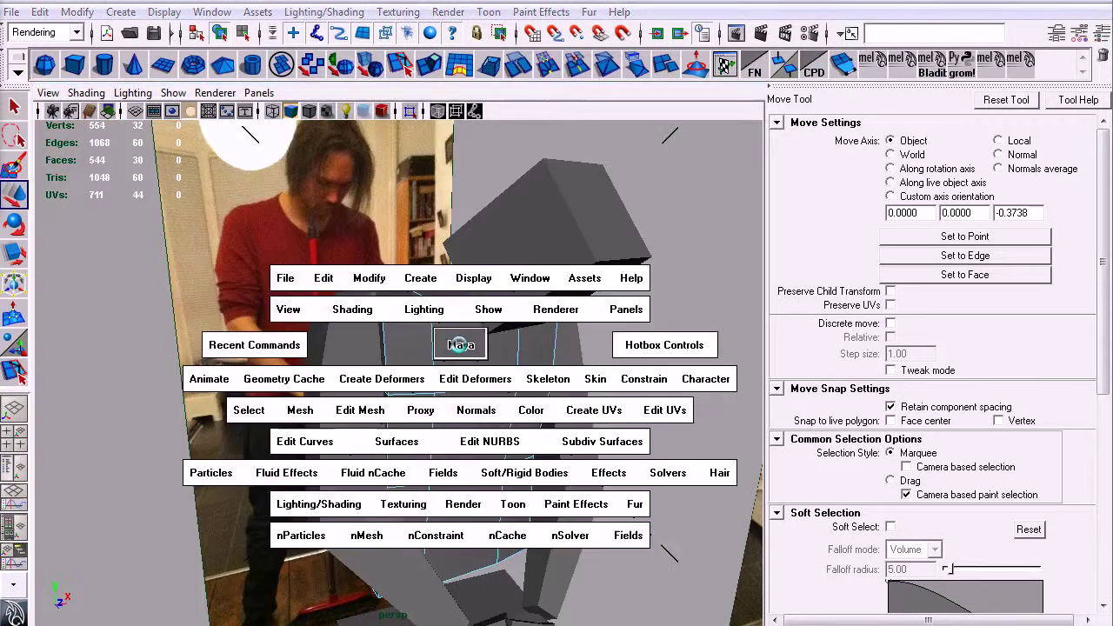
{"action": "left_click_drag", "start_coordinate": [459, 345], "coordinate": [455, 373]}
{"action": "middle_click_drag", "start_coordinate": [443, 365], "coordinate": [444, 383], "text": "alt"}
{"action": "right_click_drag", "start_coordinate": [445, 383], "coordinate": [277, 346], "text": "alt"}
{"action": "middle_click_drag", "start_coordinate": [366, 304], "coordinate": [410, 530], "text": "alt"}
{"action": "right_click_drag", "start_coordinate": [398, 469], "coordinate": [483, 524], "text": "alt"}
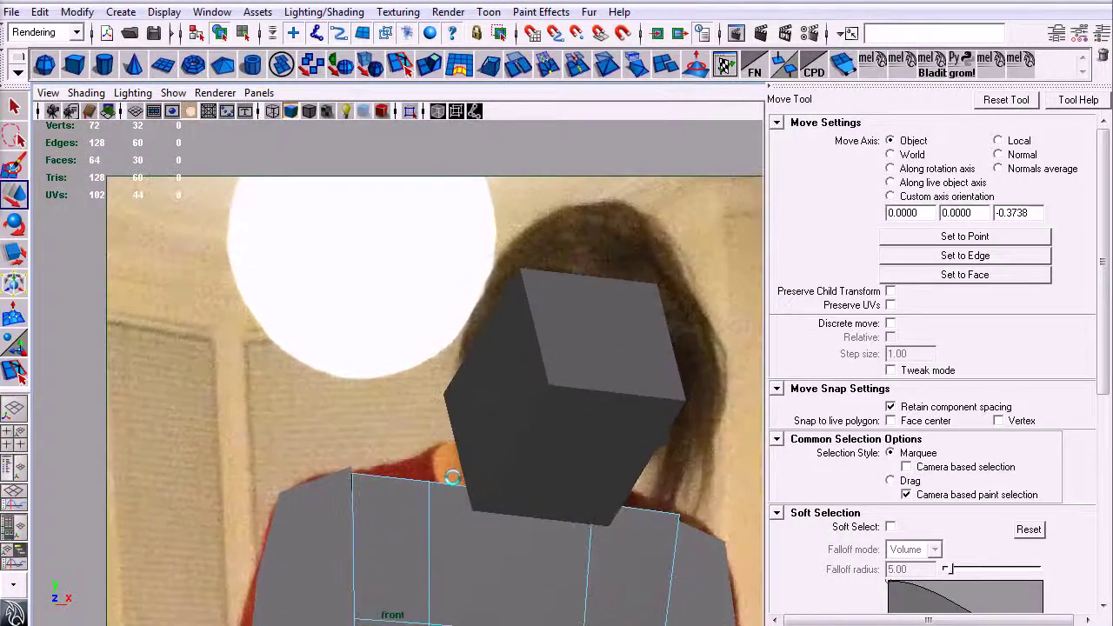
{"action": "middle_click_drag", "start_coordinate": [483, 523], "coordinate": [421, 407], "text": "alt"}
{"action": "right_click_drag", "start_coordinate": [431, 413], "coordinate": [380, 413]}
{"action": "left_click", "coordinate": [411, 396]}
{"action": "left_click_drag", "start_coordinate": [433, 384], "coordinate": [417, 357]}
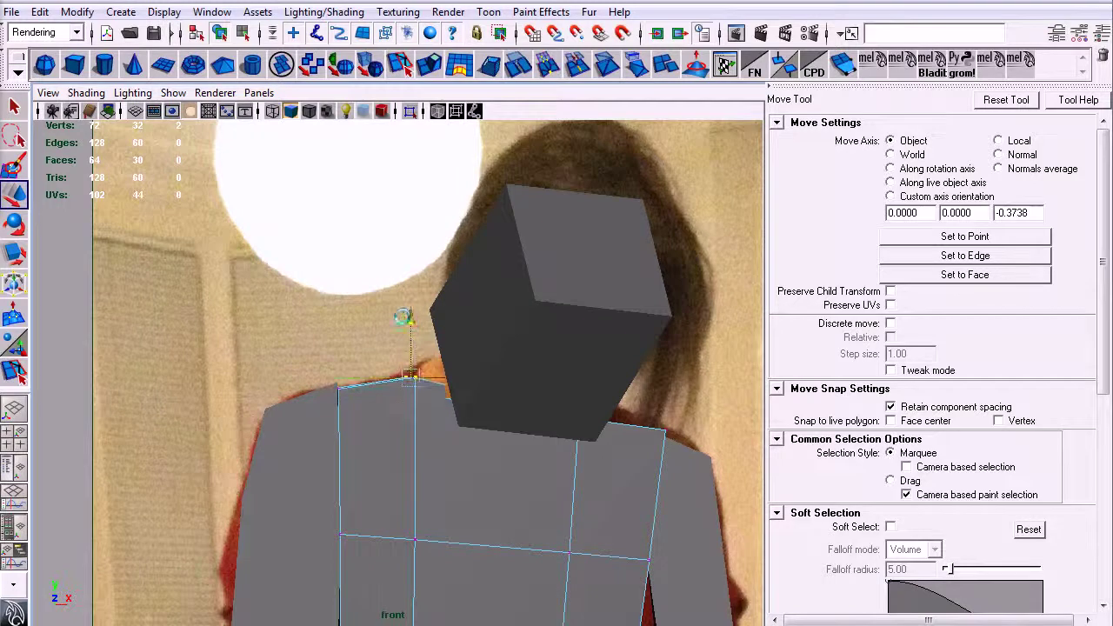
{"action": "key", "text": "e"}
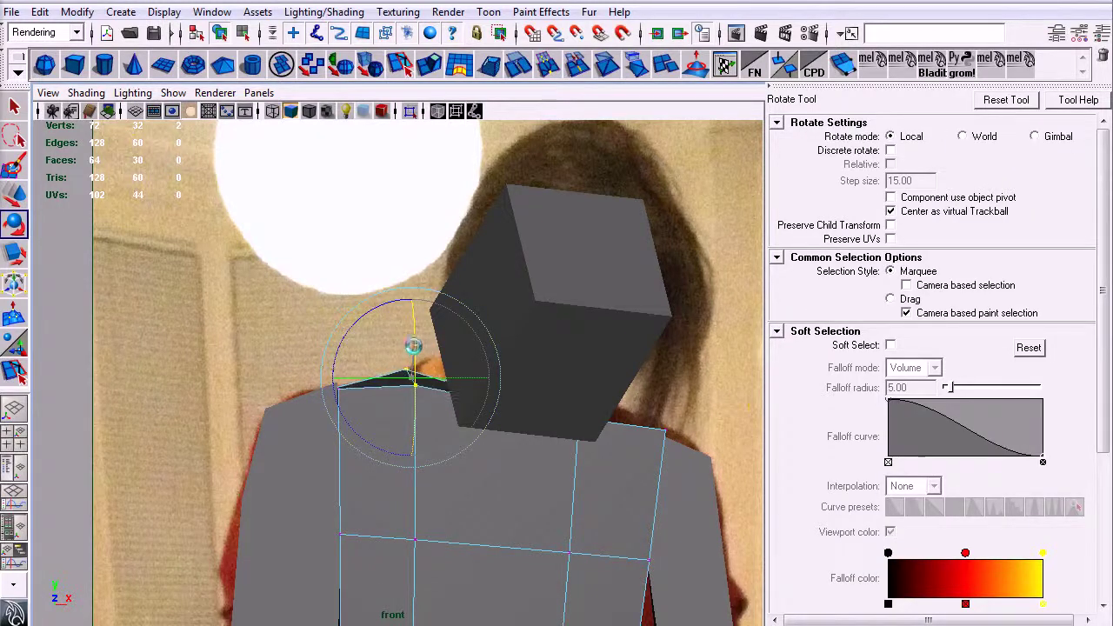
{"action": "key", "text": "w"}
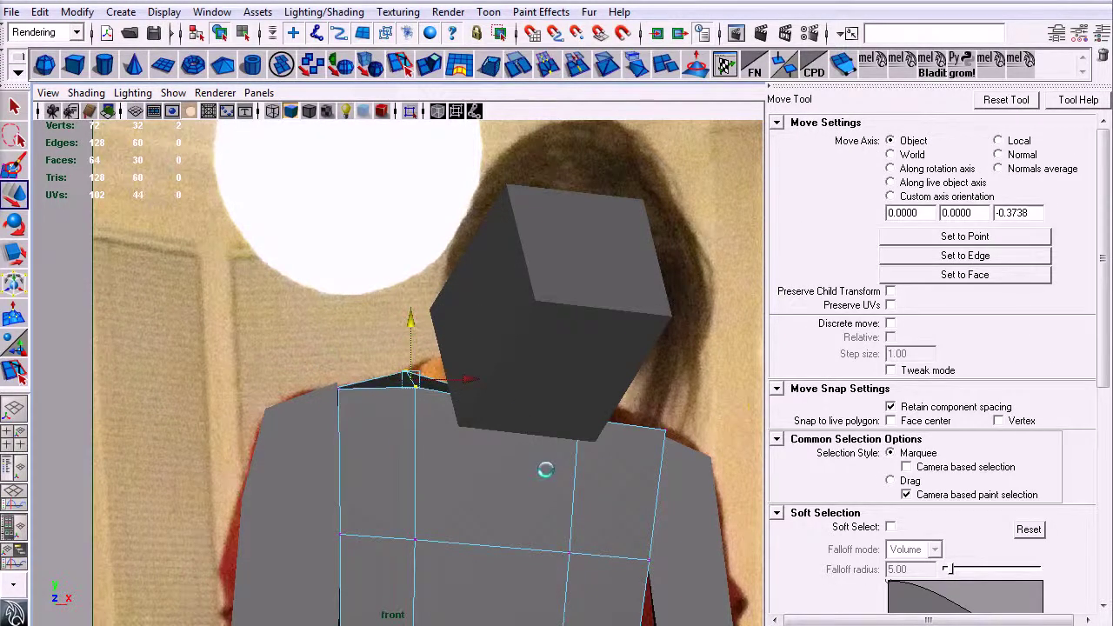
Select the top vertices on the opposite side of the neck in wireframe, then raise and rotate them
{"action": "key", "text": "4"}
{"action": "left_click_drag", "start_coordinate": [564, 405], "coordinate": [595, 435]}
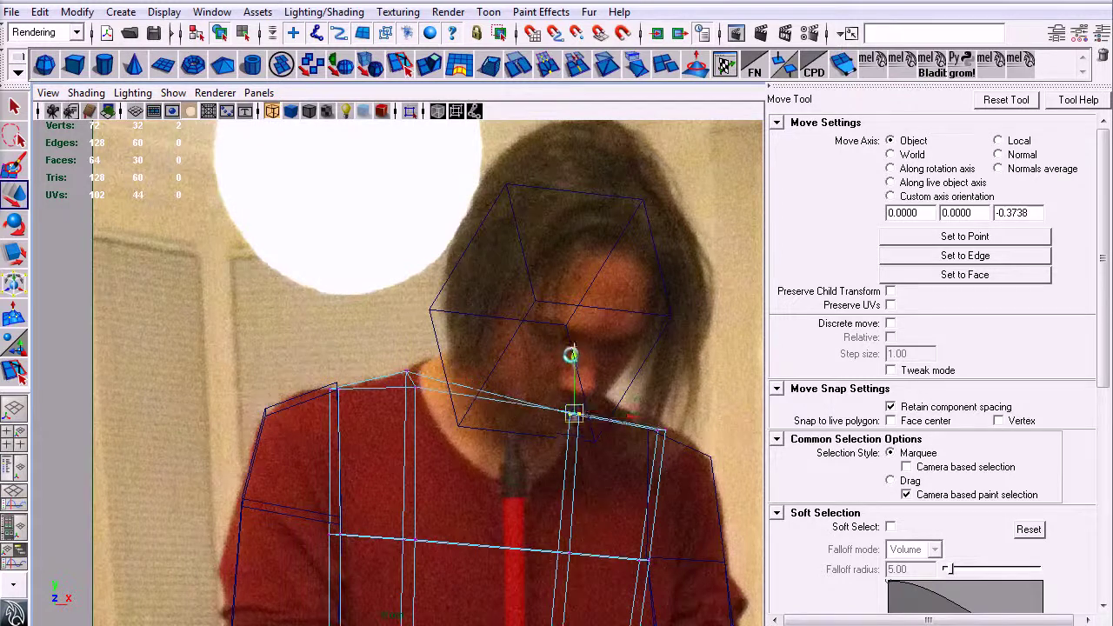
{"action": "key", "text": "e"}
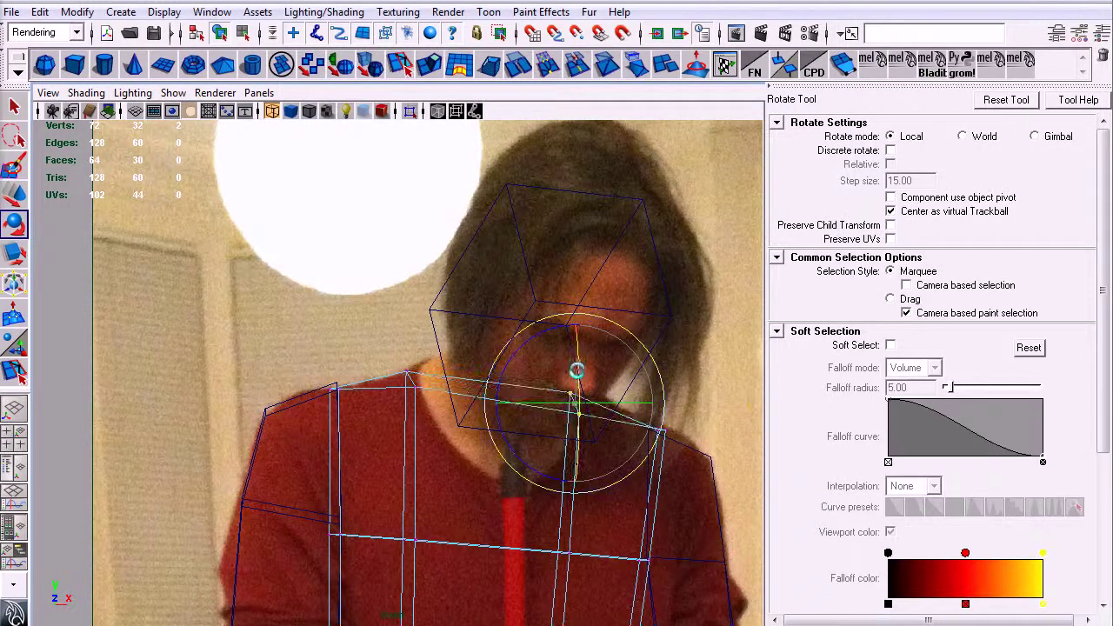
Adjust the torso's top vertices at the outer shoulder and beside the neck to follow the photo's shoulder line in the front view
{"action": "left_click", "coordinate": [666, 426]}
{"action": "left_click", "coordinate": [660, 375]}
{"action": "middle_click_drag", "start_coordinate": [534, 456], "coordinate": [540, 409], "text": "alt"}
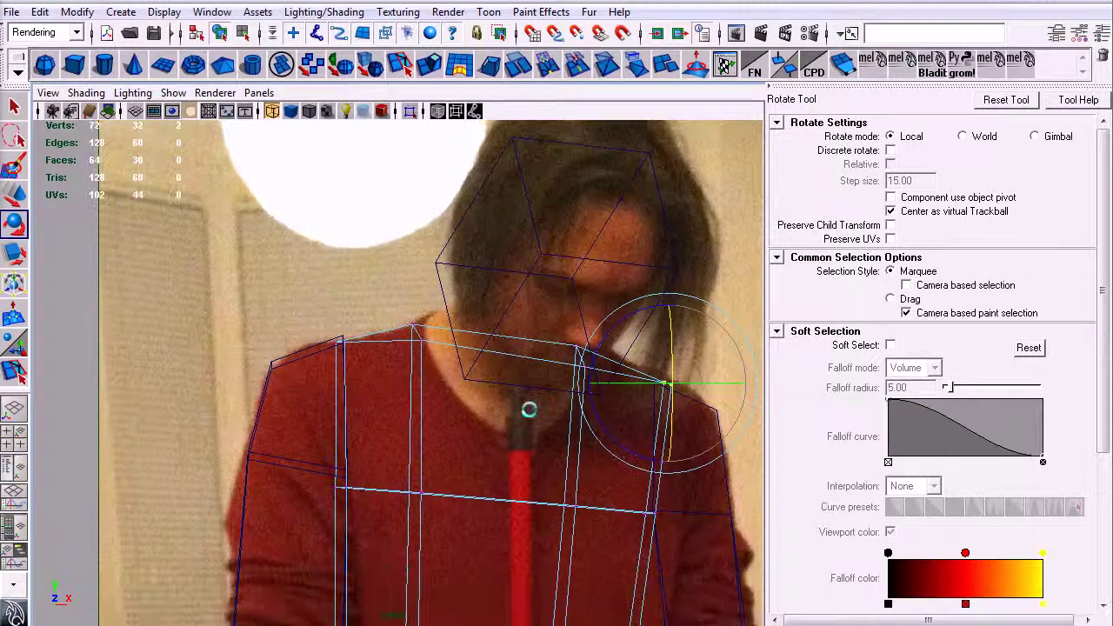
{"action": "left_click", "coordinate": [417, 324]}
{"action": "key", "text": "w"}
{"action": "key", "text": "q"}
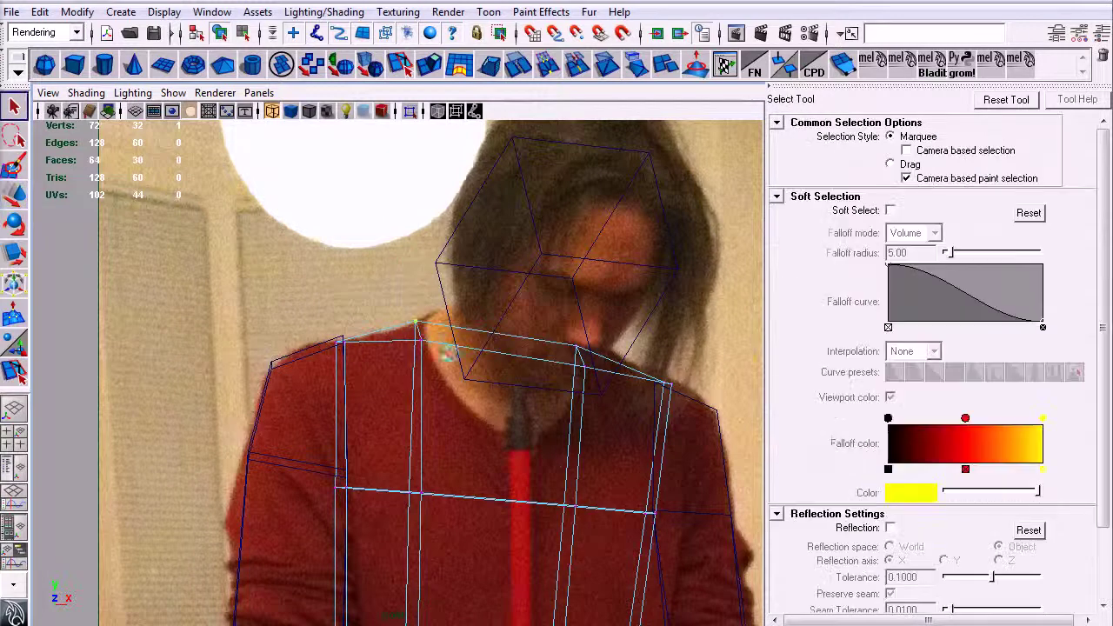
Extrude the torso's top face between the shoulders upward as a neck and rotate the extruded face
{"action": "right_click_drag", "start_coordinate": [448, 361], "coordinate": [449, 378]}
{"action": "left_click", "coordinate": [455, 340]}
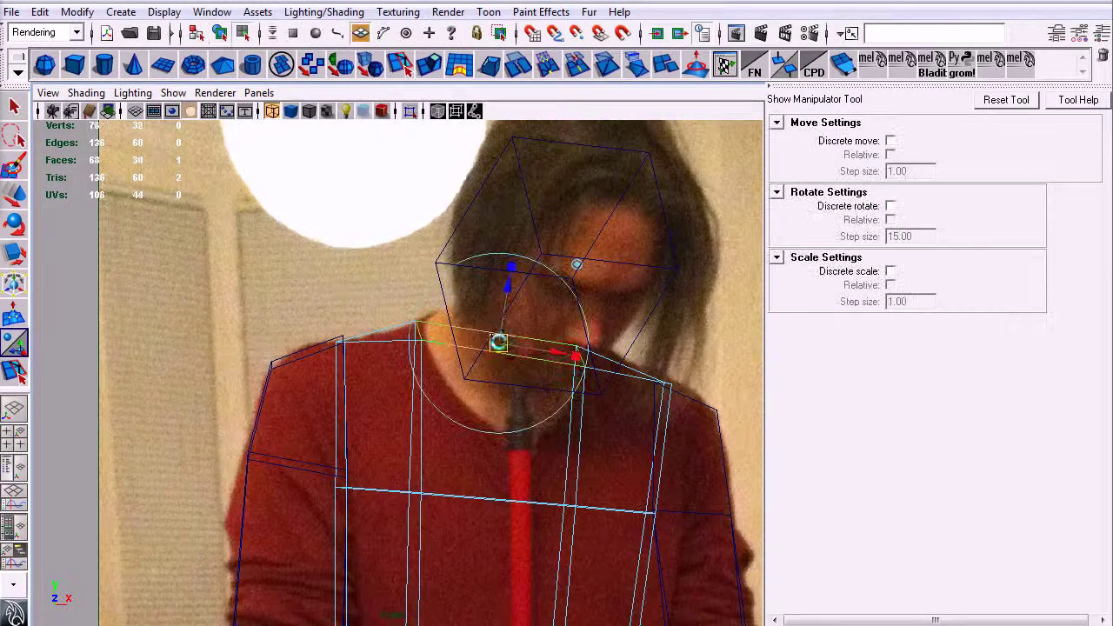
{"action": "left_click_drag", "start_coordinate": [496, 337], "coordinate": [505, 310]}
{"action": "key", "text": "r"}
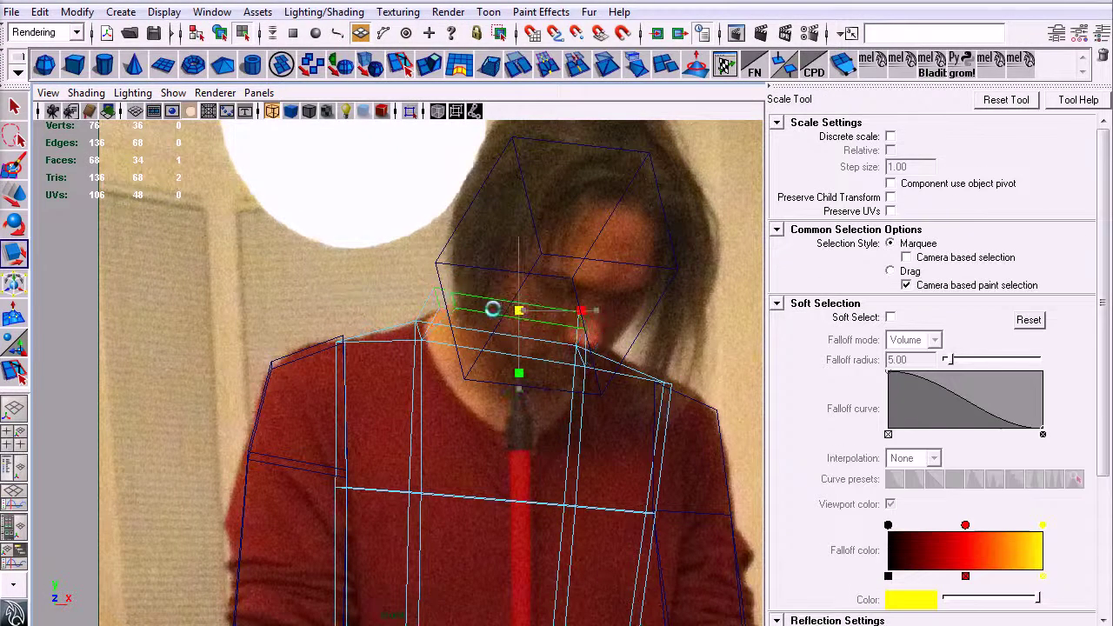
{"action": "key", "text": "e"}
{"action": "left_click_drag", "start_coordinate": [519, 269], "coordinate": [525, 300]}
Lower the torso's front top vertices in the side view to match the photo's upper chest
{"action": "key", "text": "space"}
{"action": "mouse_move", "coordinate": [559, 412]}
{"action": "left_mouse_down"}
{"action": "mouse_move", "coordinate": [554, 375]}
{"action": "mouse_move", "coordinate": [568, 350]}
{"action": "mouse_move", "coordinate": [611, 367]}
{"action": "left_mouse_up"}
{"action": "key", "text": "5"}
{"action": "key", "text": "space"}
{"action": "right_click_drag", "start_coordinate": [600, 343], "coordinate": [492, 419], "text": "alt"}
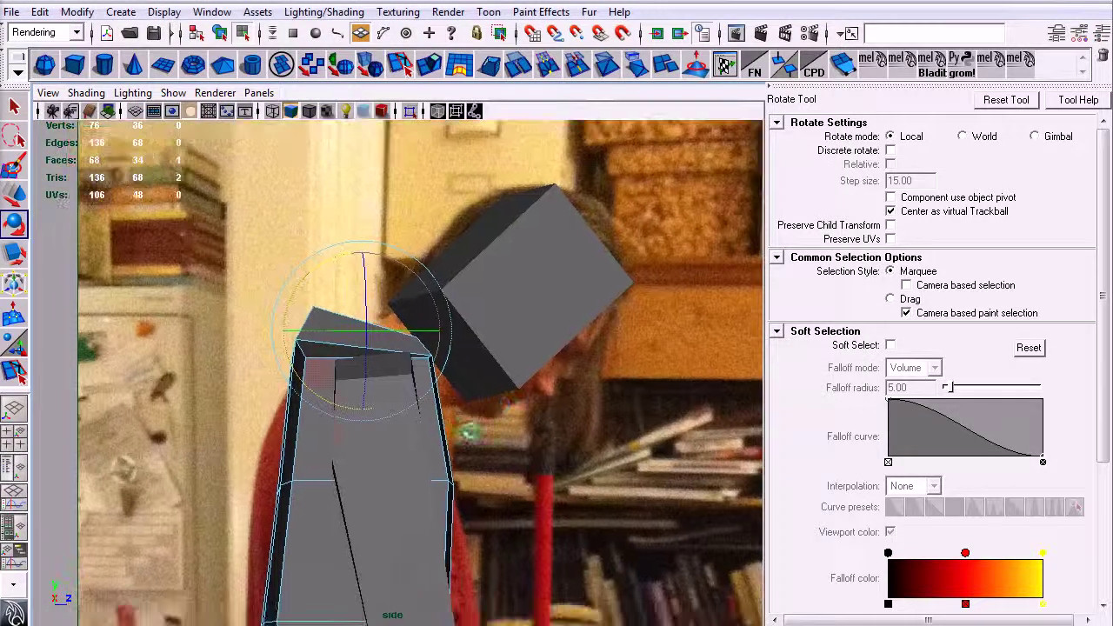
{"action": "key", "text": "4"}
{"action": "mouse_move", "coordinate": [431, 401]}
{"action": "right_mouse_down", "text": "alt"}
{"action": "mouse_move", "coordinate": [490, 396]}
{"action": "mouse_move", "coordinate": [566, 435]}
{"action": "mouse_move", "coordinate": [495, 375]}
{"action": "right_mouse_up", "text": "alt"}
{"action": "key", "text": "q"}
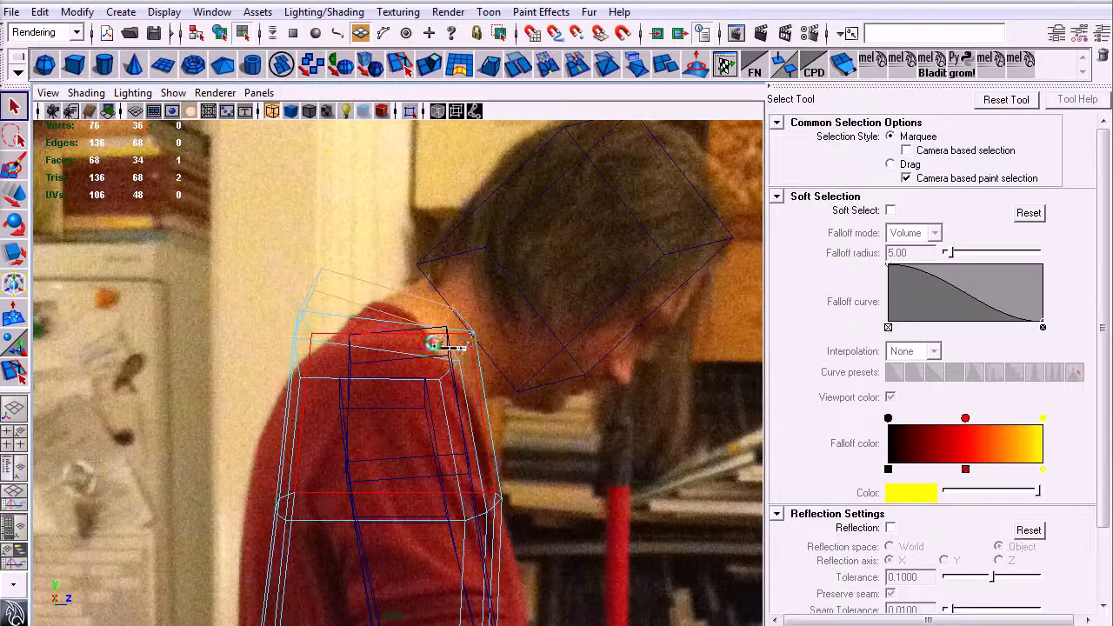
{"action": "right_click_drag", "start_coordinate": [432, 343], "coordinate": [405, 349]}
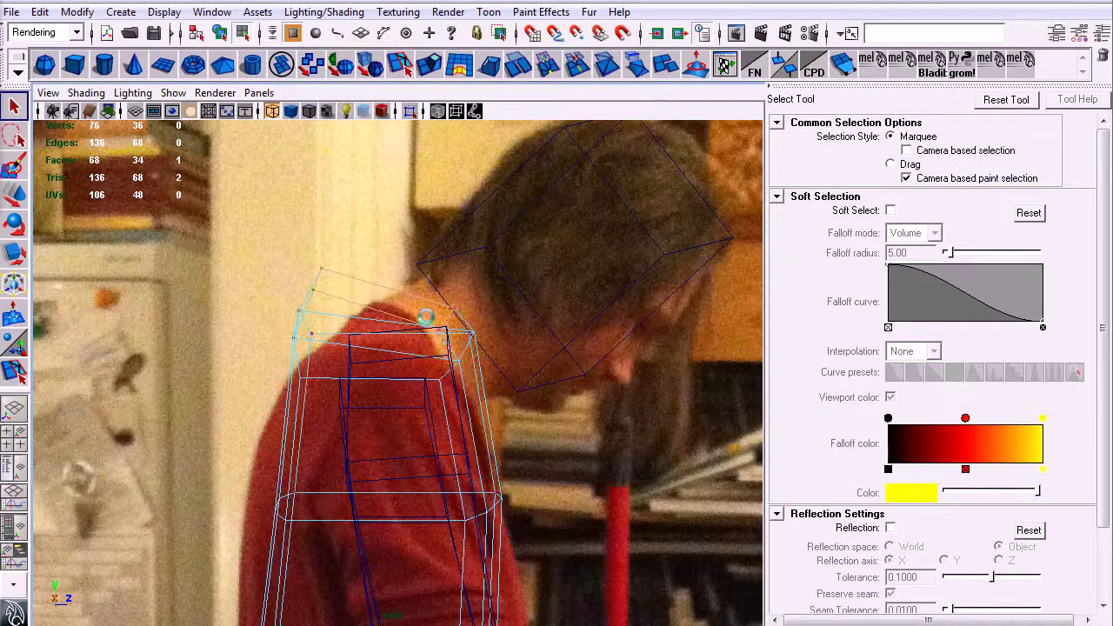
{"action": "key", "text": "w"}
{"action": "mouse_move", "coordinate": [461, 326]}
{"action": "left_mouse_down"}
{"action": "mouse_move", "coordinate": [449, 406]}
{"action": "mouse_move", "coordinate": [481, 369]}
{"action": "left_mouse_up"}
{"action": "key", "text": "5"}
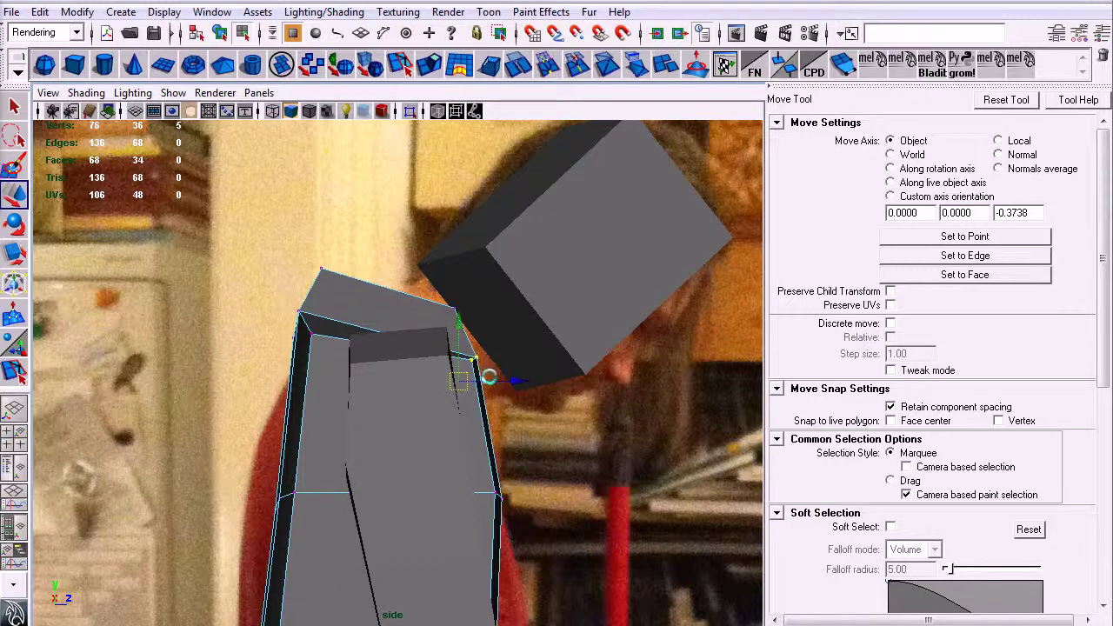
Lower the arm block's two front top vertices in the side view so its top slopes down towards the chest
{"action": "double_click", "coordinate": [430, 331]}
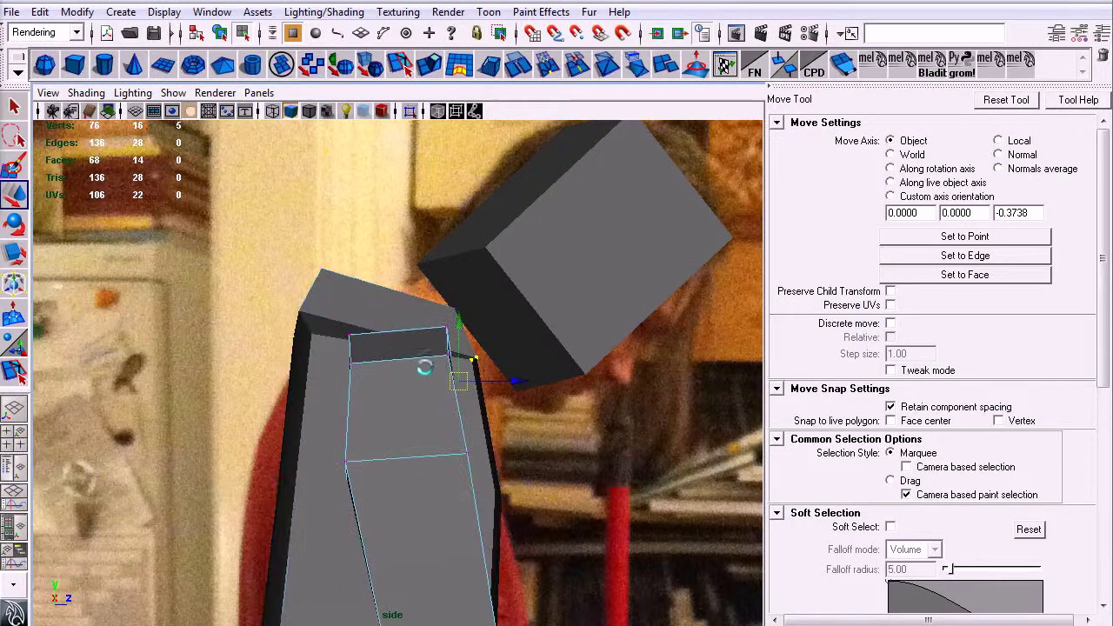
{"action": "left_click", "coordinate": [444, 332]}
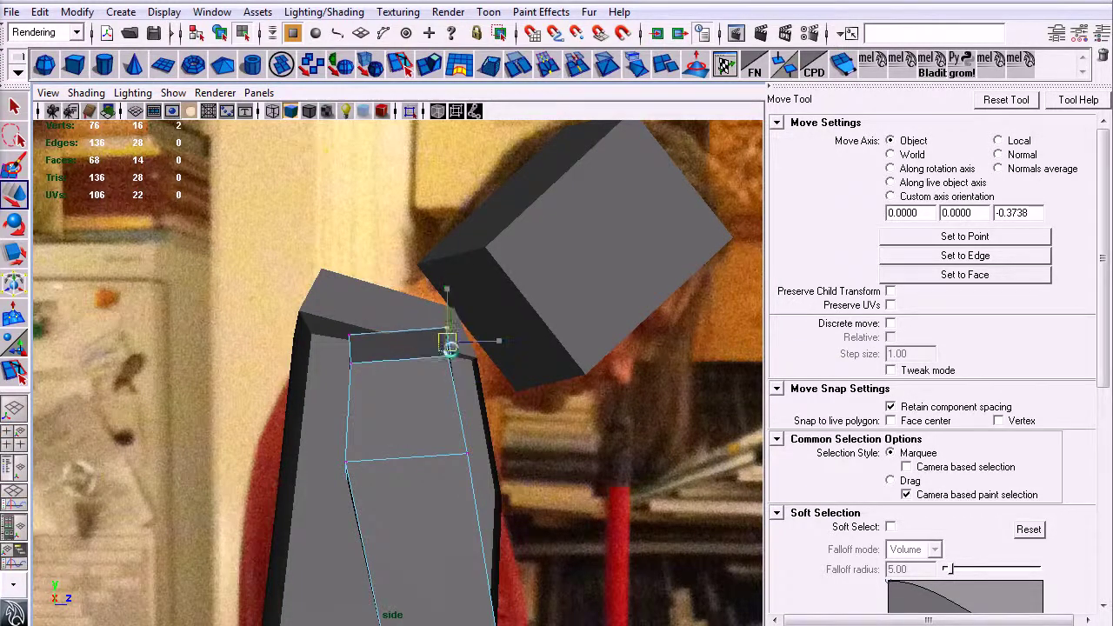
{"action": "left_click_drag", "start_coordinate": [447, 339], "coordinate": [449, 363]}
{"action": "key", "text": "4"}
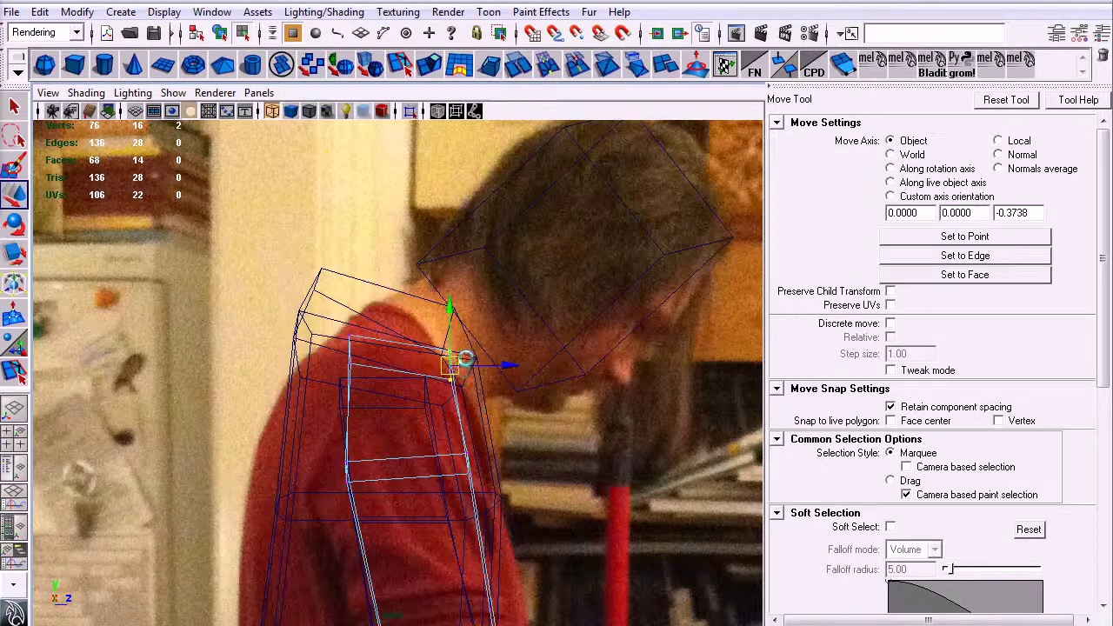
Move the torso's back vertices at chest height outward in the side view to match the photo's curved back
{"action": "key", "text": "q"}
{"action": "left_click", "coordinate": [360, 277]}
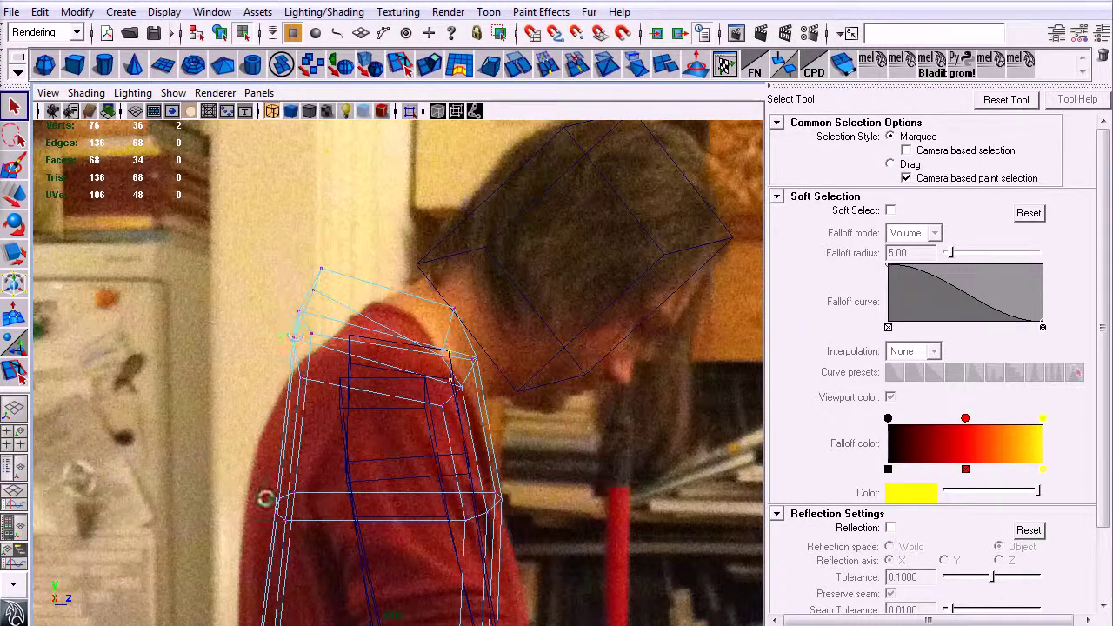
{"action": "key", "text": "w"}
{"action": "left_click_drag", "start_coordinate": [293, 516], "coordinate": [263, 496]}
Move the torso's upper back vertices forward in the side view and rotate them to follow the rounded shoulder
{"action": "left_click_drag", "start_coordinate": [265, 252], "coordinate": [346, 402]}
{"action": "left_click_drag", "start_coordinate": [309, 322], "coordinate": [334, 322]}
{"action": "key", "text": "e"}
{"action": "left_click_drag", "start_coordinate": [334, 240], "coordinate": [344, 245]}
Move the neck's back vertices up to the nape and fit the upper back vertex at the neck's base to the photo
{"action": "key", "text": "w"}
{"action": "left_click_drag", "start_coordinate": [337, 323], "coordinate": [414, 275]}
{"action": "key", "text": "q"}
{"action": "key", "text": "w"}
{"action": "left_click", "coordinate": [341, 315]}
{"action": "left_click_drag", "start_coordinate": [338, 313], "coordinate": [347, 324]}
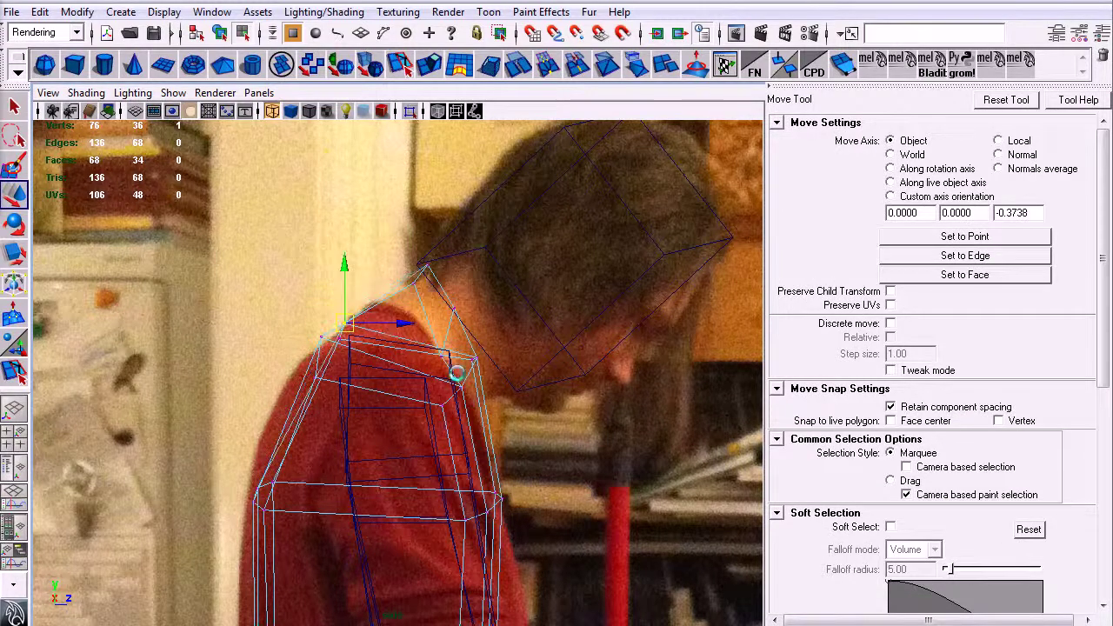
Move the neck's two front vertices forward in the side view to sit under the chin
{"action": "key", "text": "5"}
{"action": "left_click", "coordinate": [454, 308]}
{"action": "key", "text": "4"}
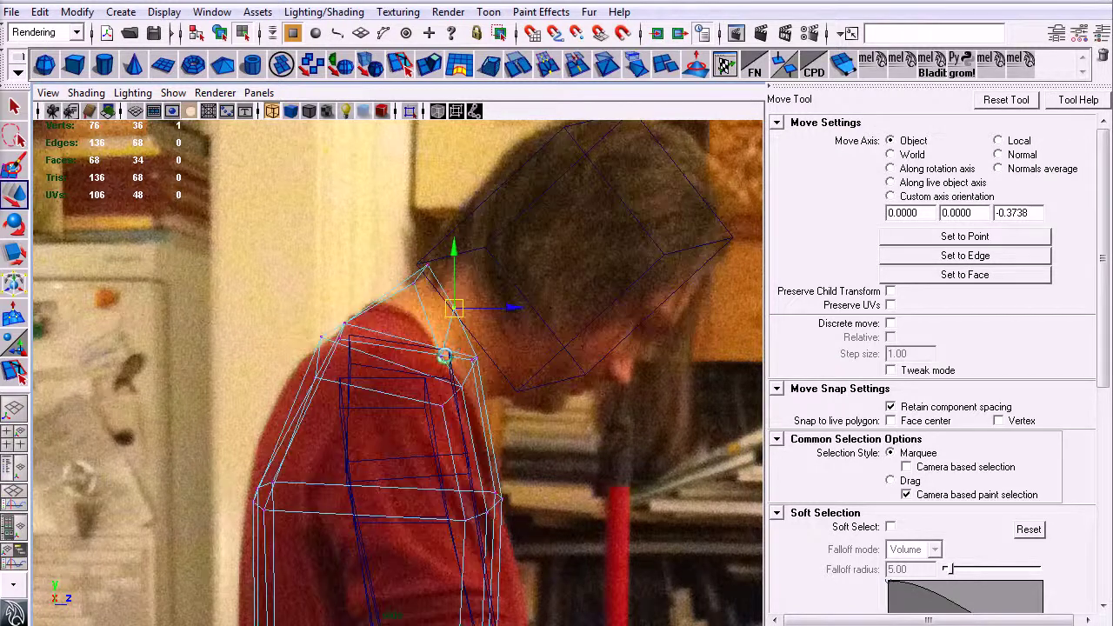
{"action": "left_click", "coordinate": [461, 340]}
{"action": "left_click", "coordinate": [449, 355]}
{"action": "scroll", "coordinate": [438, 354], "scroll_direction": "down", "scroll_amount": 3}
{"action": "key", "text": "space"}
{"action": "mouse_move", "coordinate": [514, 403]}
{"action": "left_mouse_down"}
{"action": "mouse_move", "coordinate": [522, 372]}
{"action": "mouse_move", "coordinate": [461, 374]}
{"action": "mouse_move", "coordinate": [508, 367]}
{"action": "mouse_move", "coordinate": [500, 396]}
{"action": "mouse_move", "coordinate": [532, 404]}
{"action": "left_mouse_up"}
{"action": "key", "text": "space"}
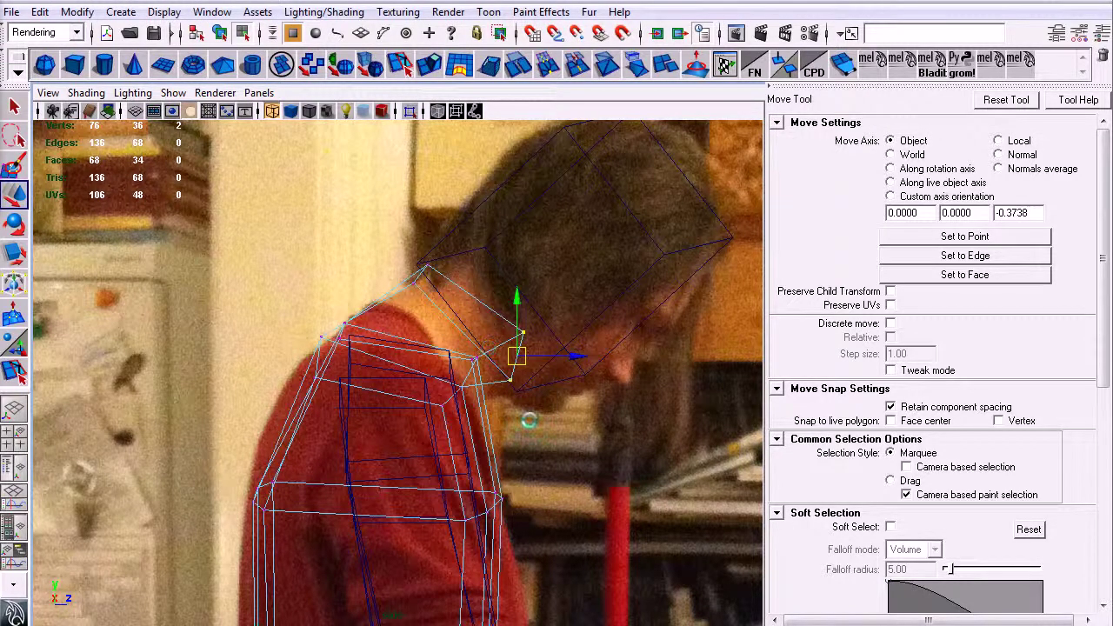
Examine the neck and shoulder shape up close in the perspective view
{"action": "key", "text": "space"}
{"action": "left_click_drag", "start_coordinate": [529, 420], "coordinate": [534, 387]}
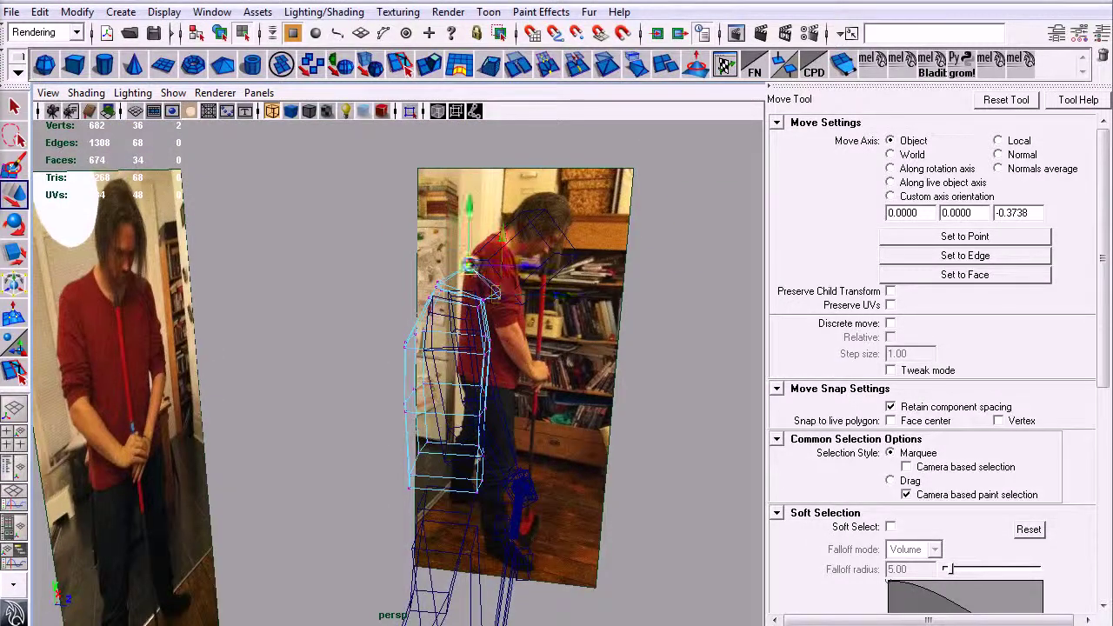
{"action": "left_click_drag", "start_coordinate": [539, 372], "coordinate": [420, 356], "text": "alt"}
{"action": "middle_click_drag", "start_coordinate": [420, 355], "coordinate": [442, 385], "text": "alt"}
{"action": "right_click_drag", "start_coordinate": [441, 386], "coordinate": [468, 296], "text": "alt"}
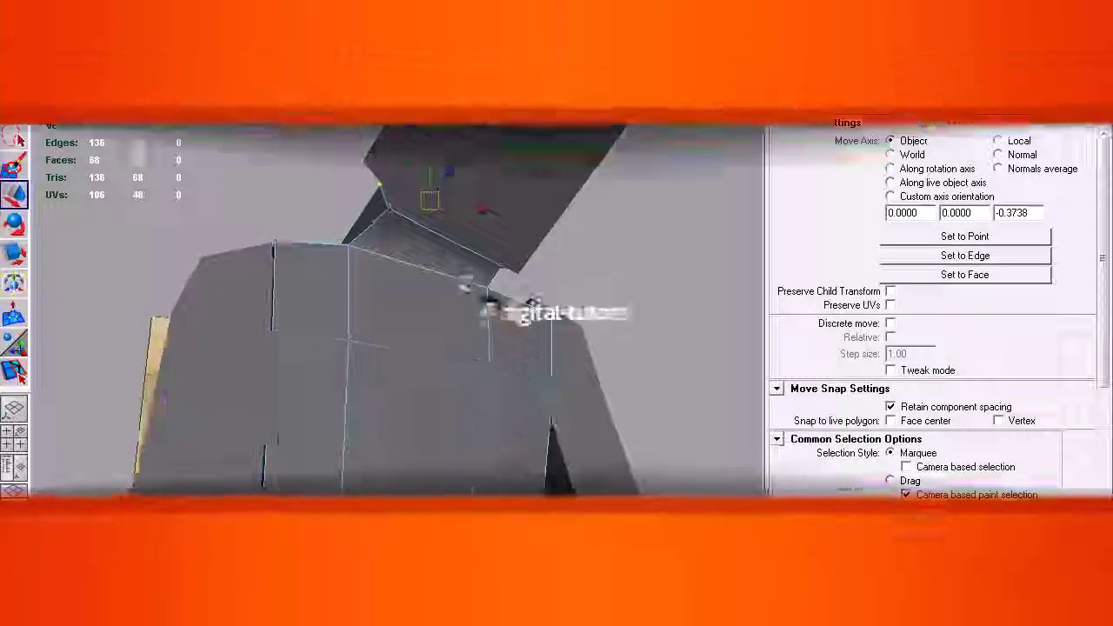